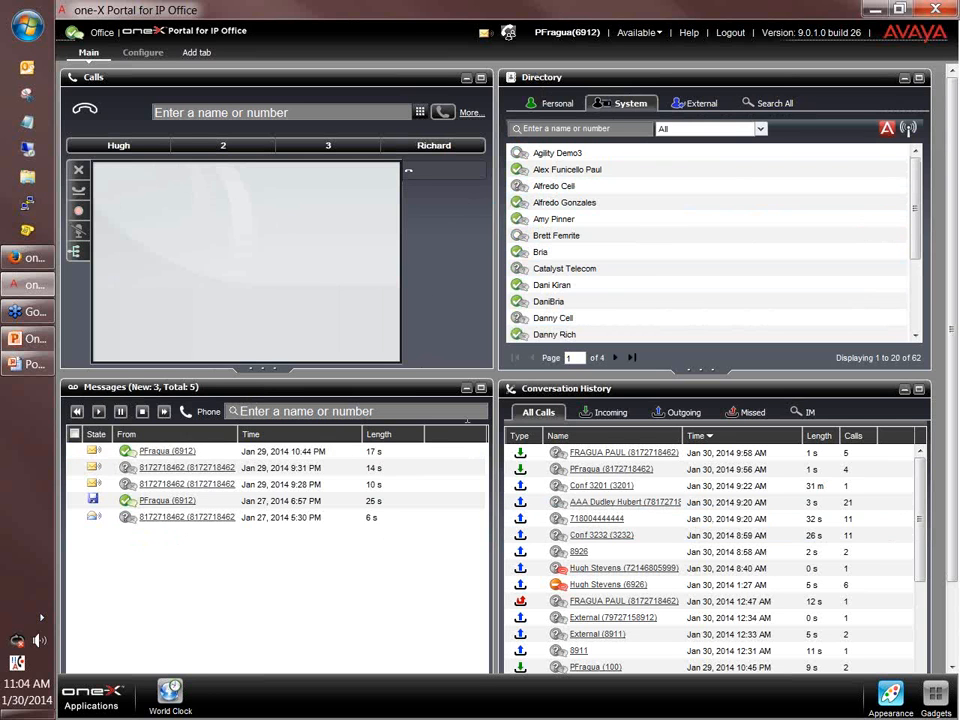
# Select the Jan 27 6:57 PM voicemail and review the presence states, keeping Available.
pyautogui.click(250, 504)
pyautogui.moveTo(74, 34)
pyautogui.click(657, 35)
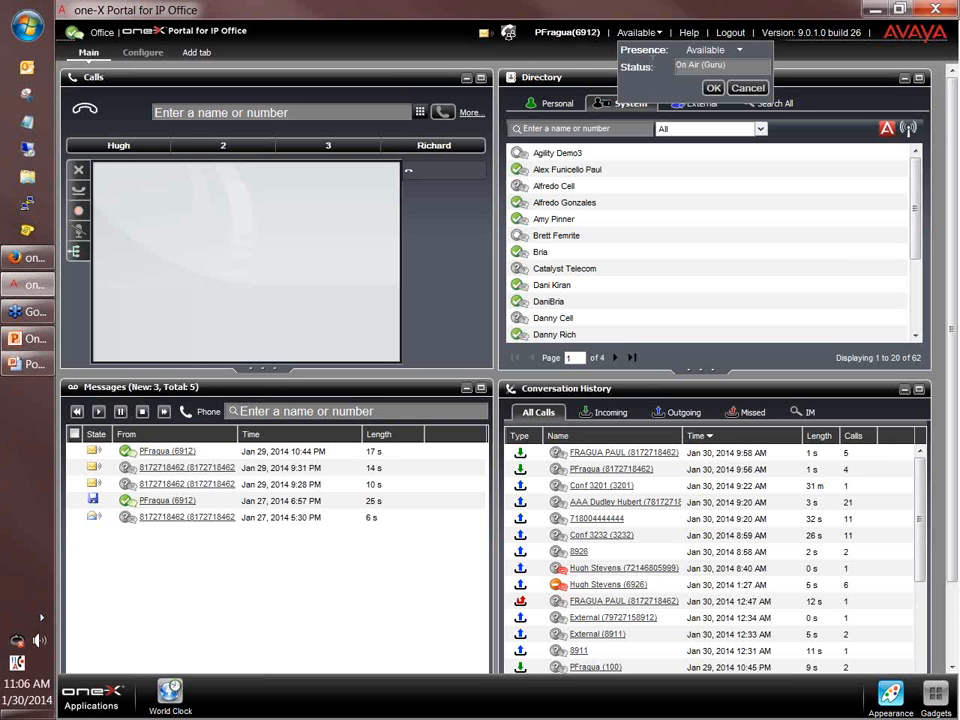
pyautogui.click(741, 54)
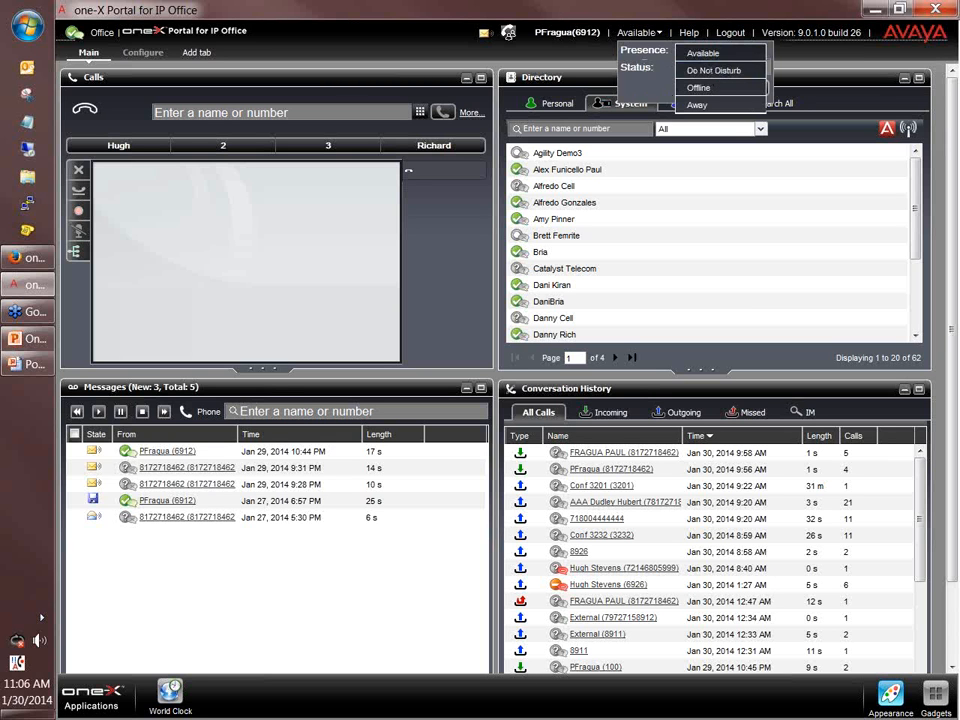
pyautogui.click(643, 70)
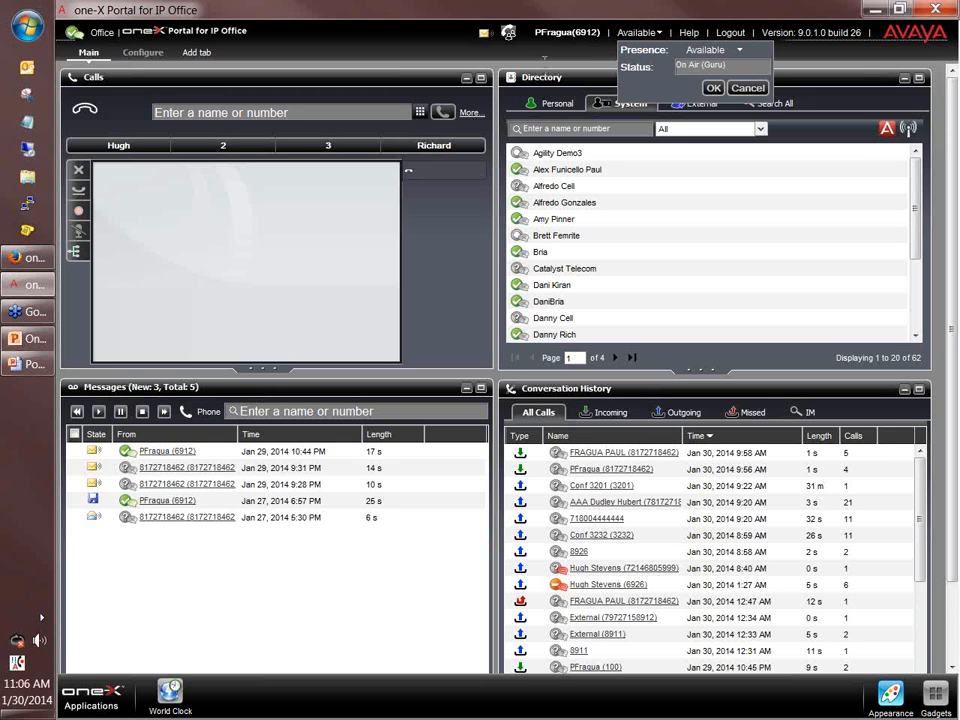
pyautogui.click(748, 88)
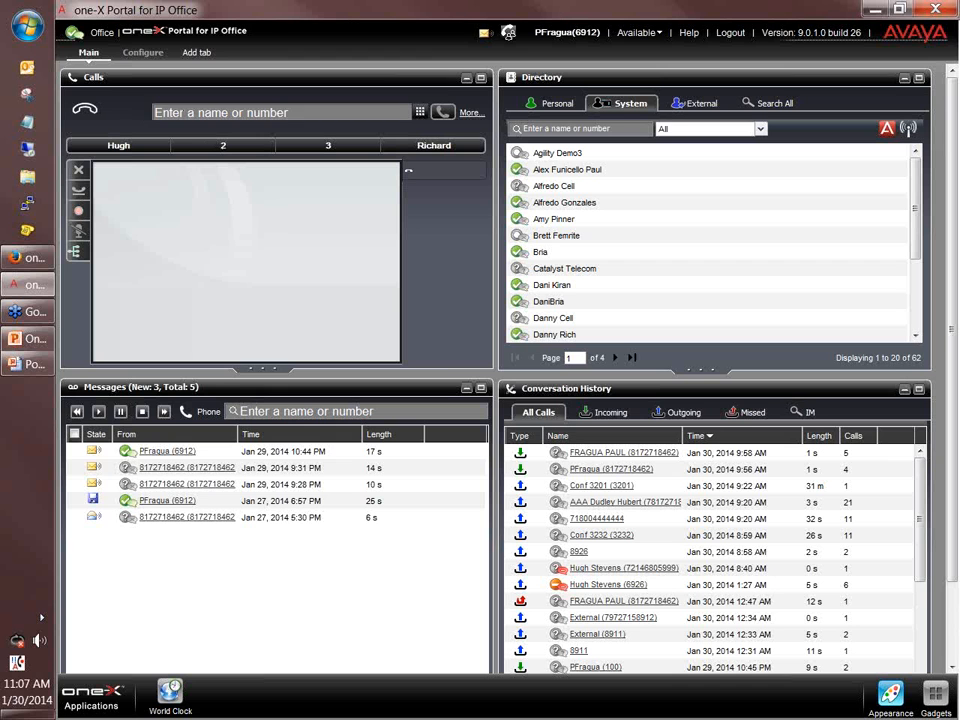
# Switch the directory to Personal contacts to list the seven Techs members.
pyautogui.click(170, 112)
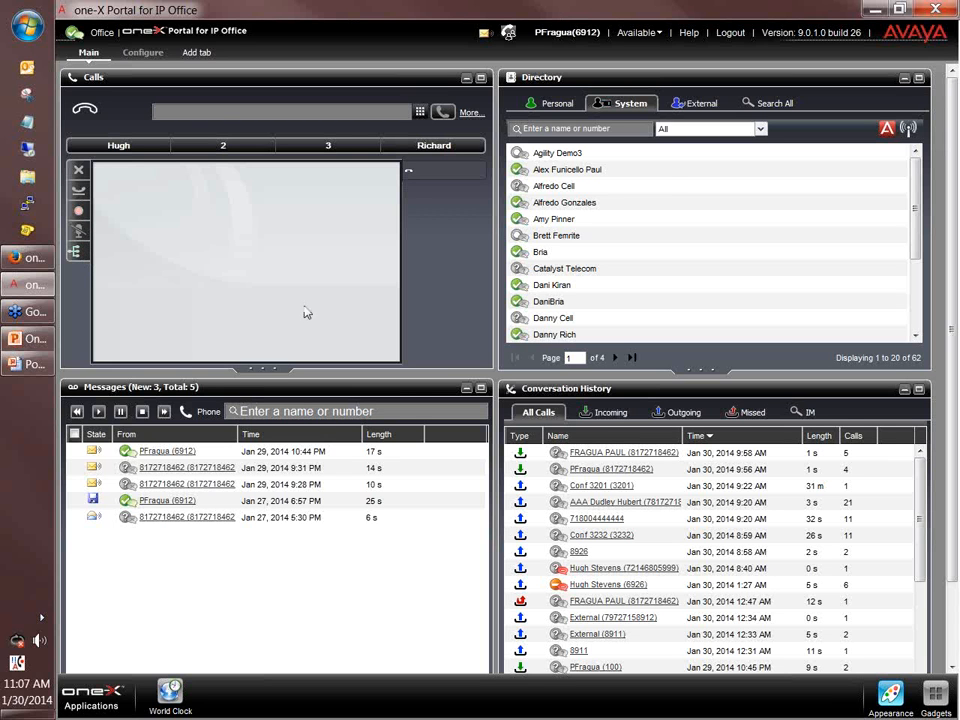
pyautogui.click(556, 104)
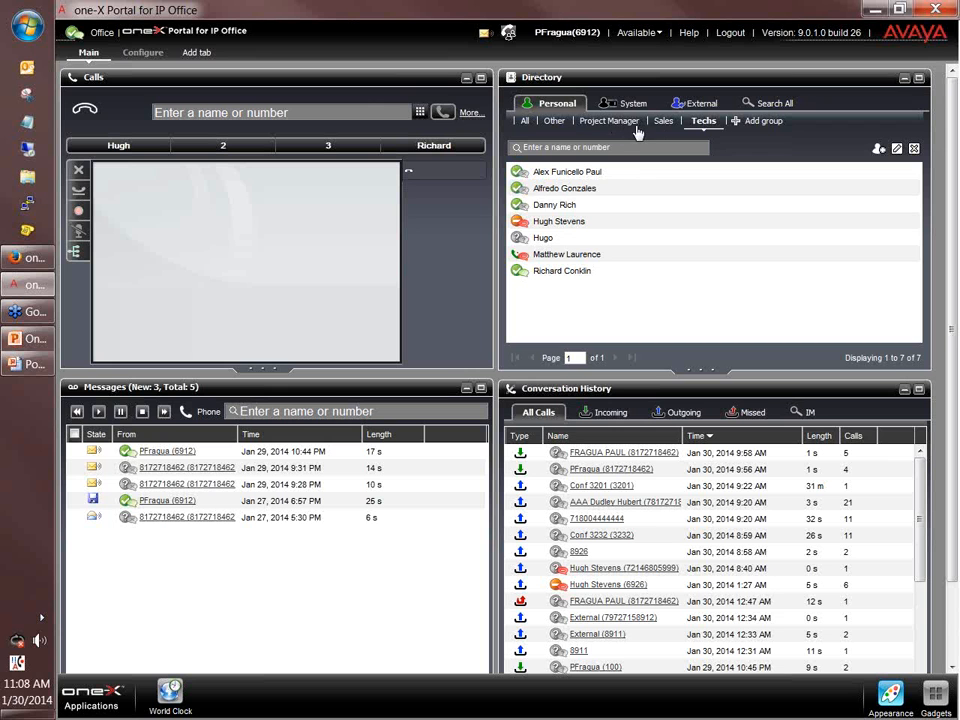
# Call the last Techs contact's work number, then put it on hold and retrieve it.
pyautogui.click(600, 188)
pyautogui.click(640, 270)
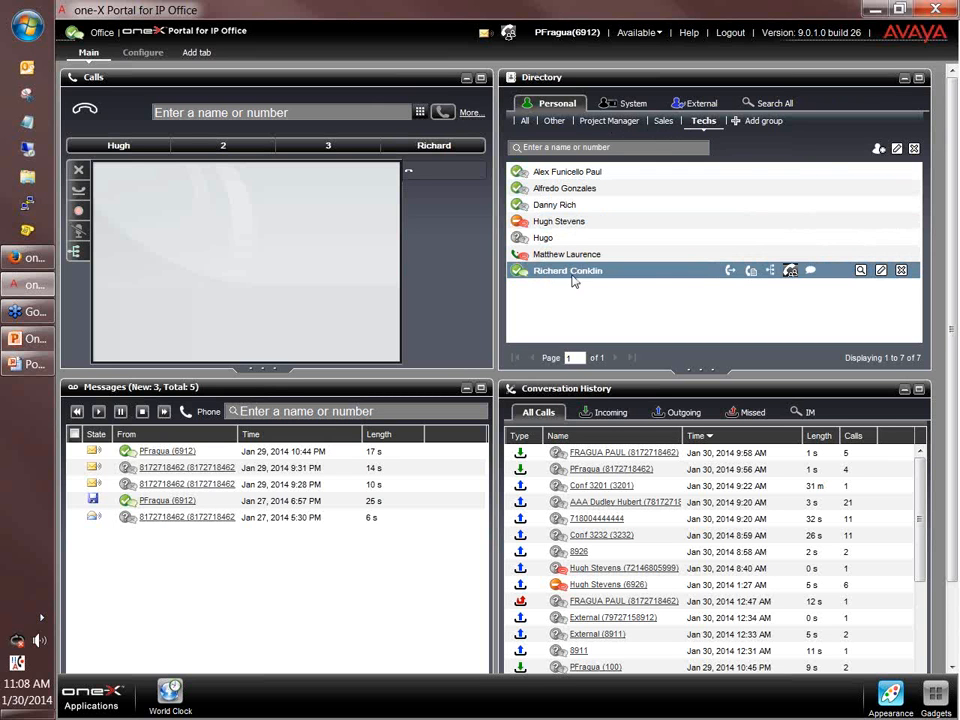
pyautogui.click(731, 271)
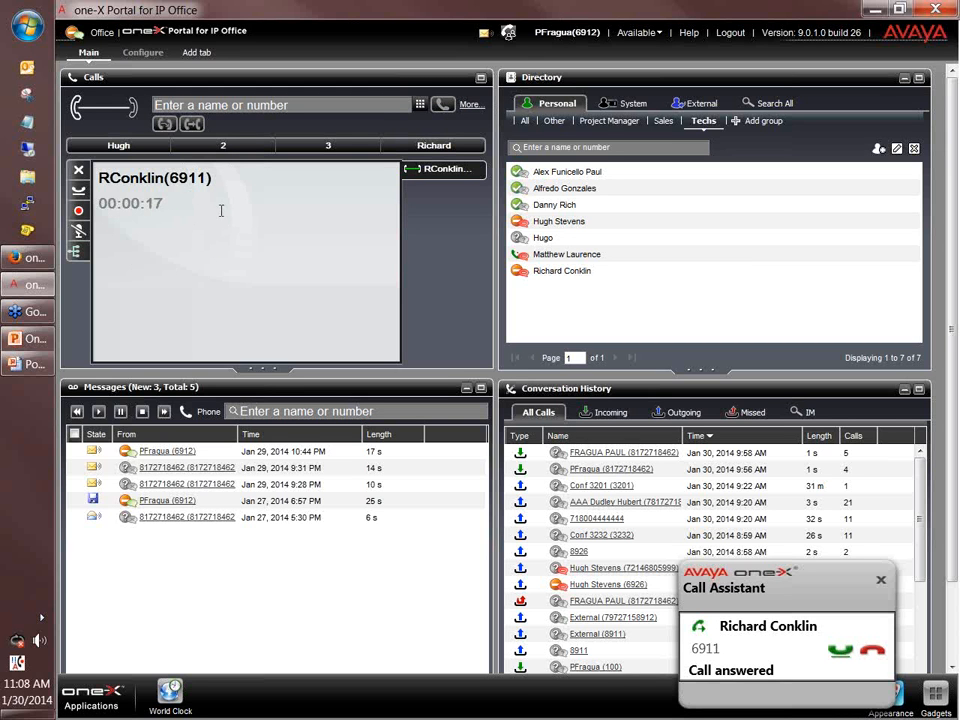
pyautogui.click(78, 190)
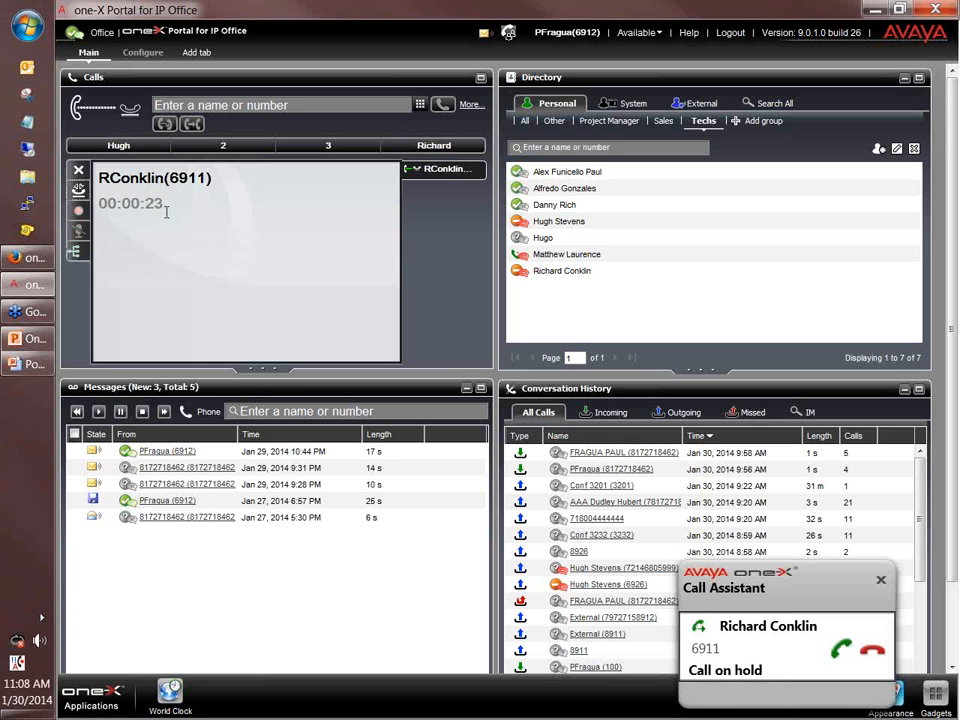
pyautogui.click(79, 192)
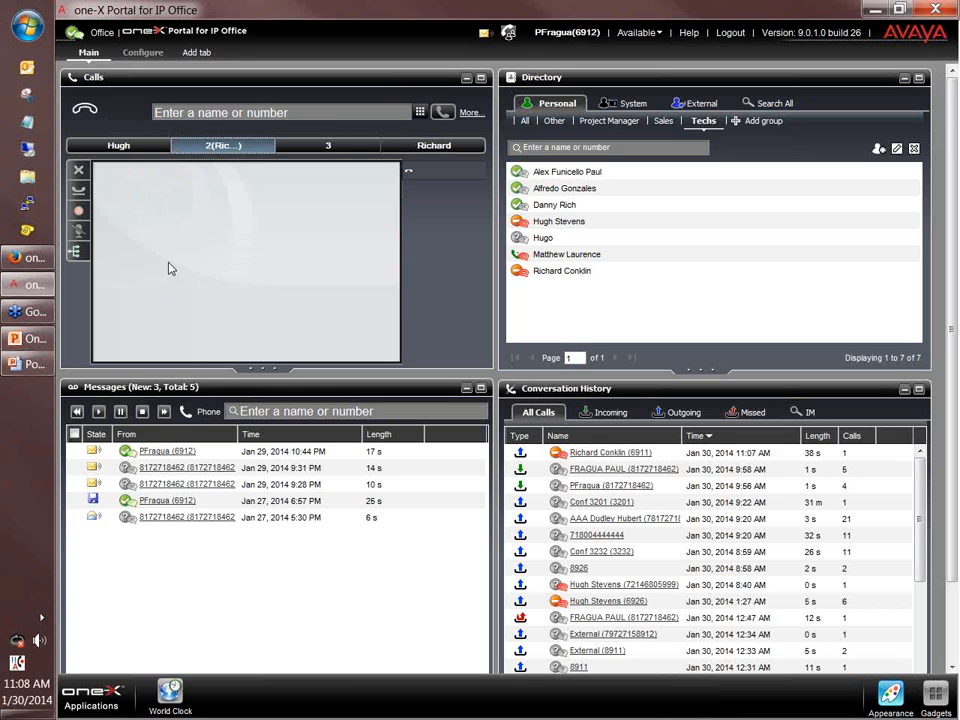
# Retrieve the call from park slot 2, hold it, and call the external number.
pyautogui.click(197, 150)
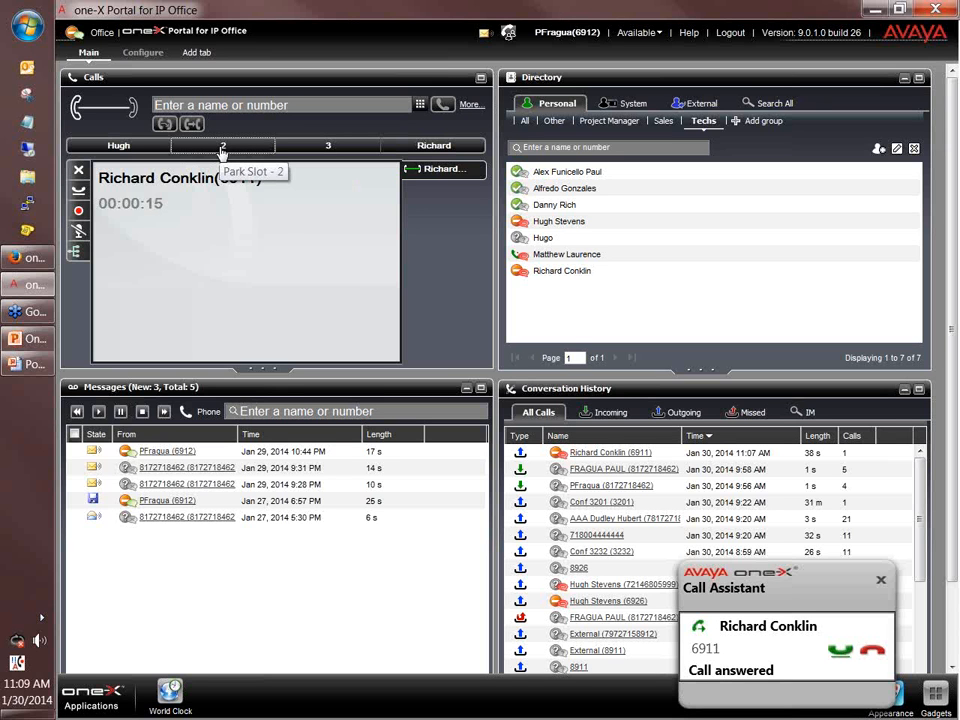
pyautogui.click(82, 191)
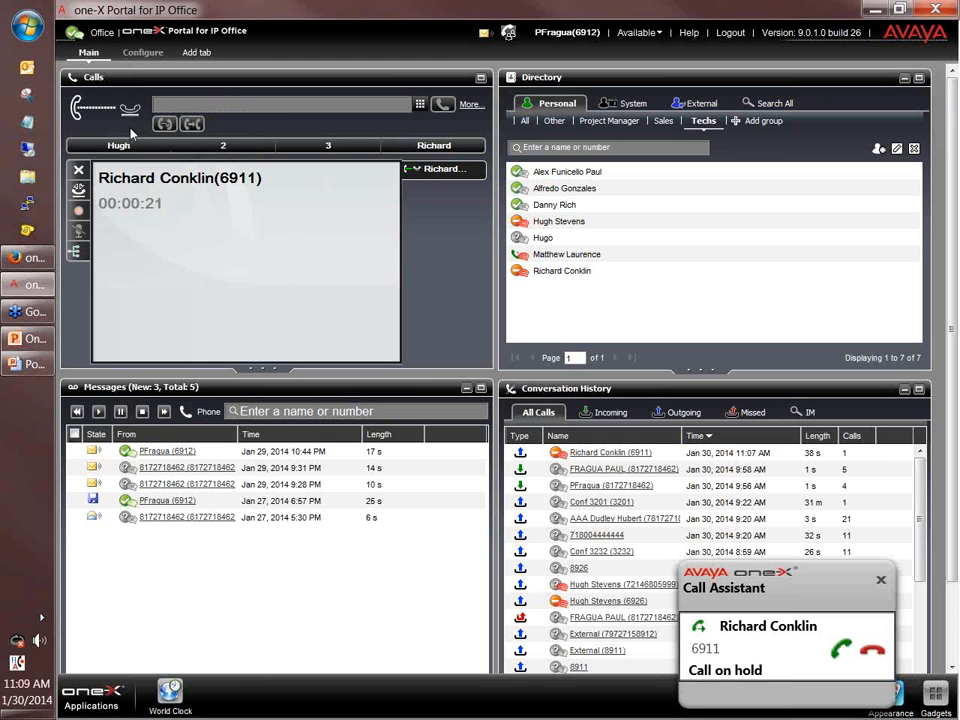
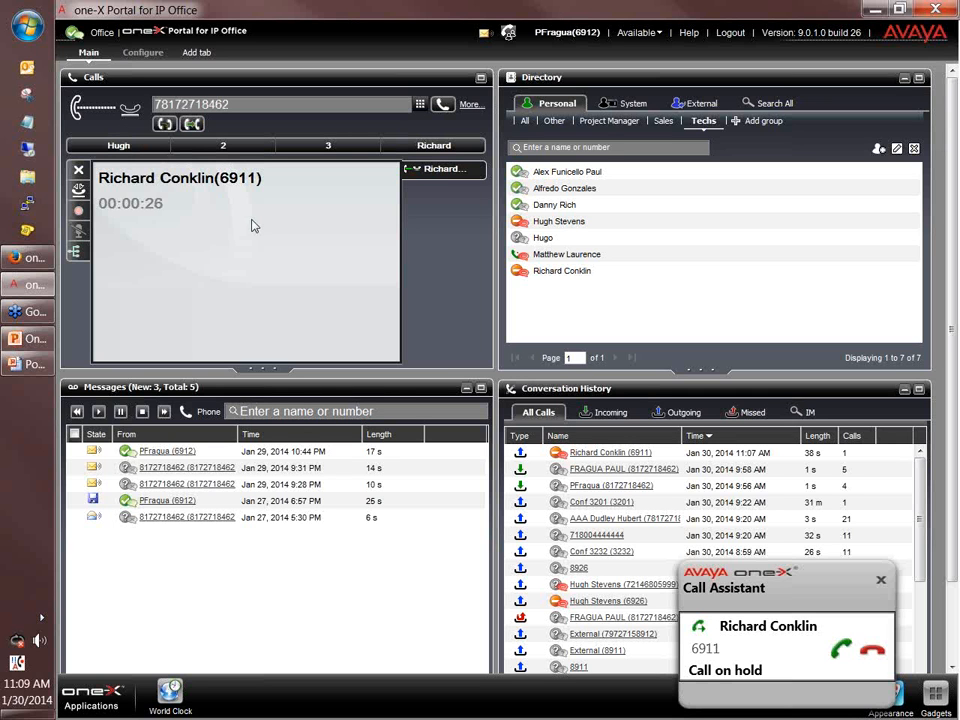
pyautogui.click(444, 106)
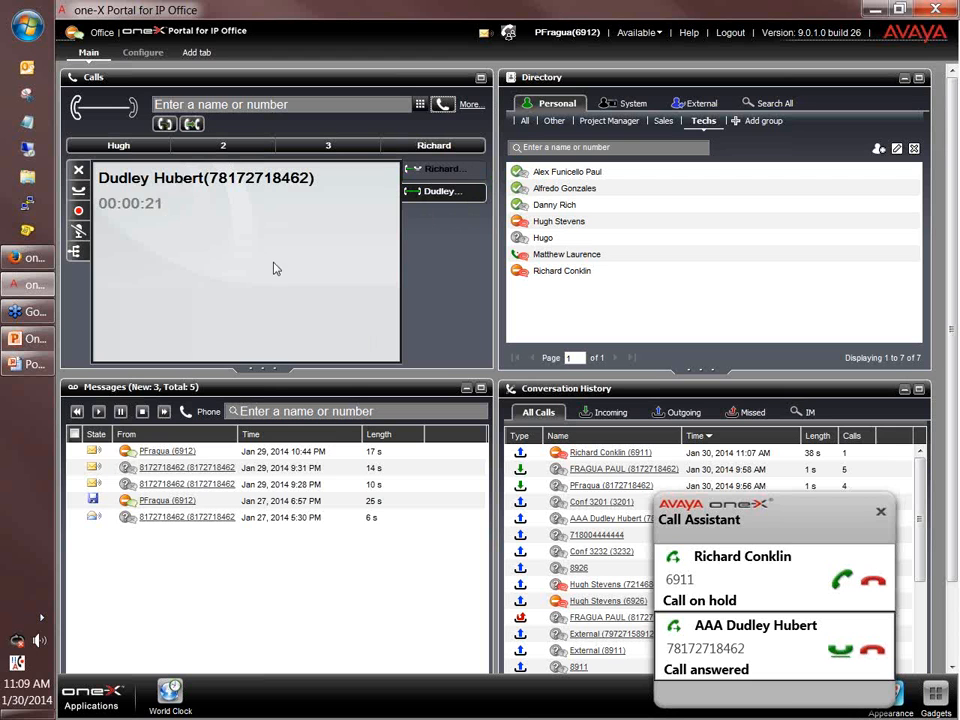
# Join the held Techs call and the active external call into conference 100.
pyautogui.click(78, 253)
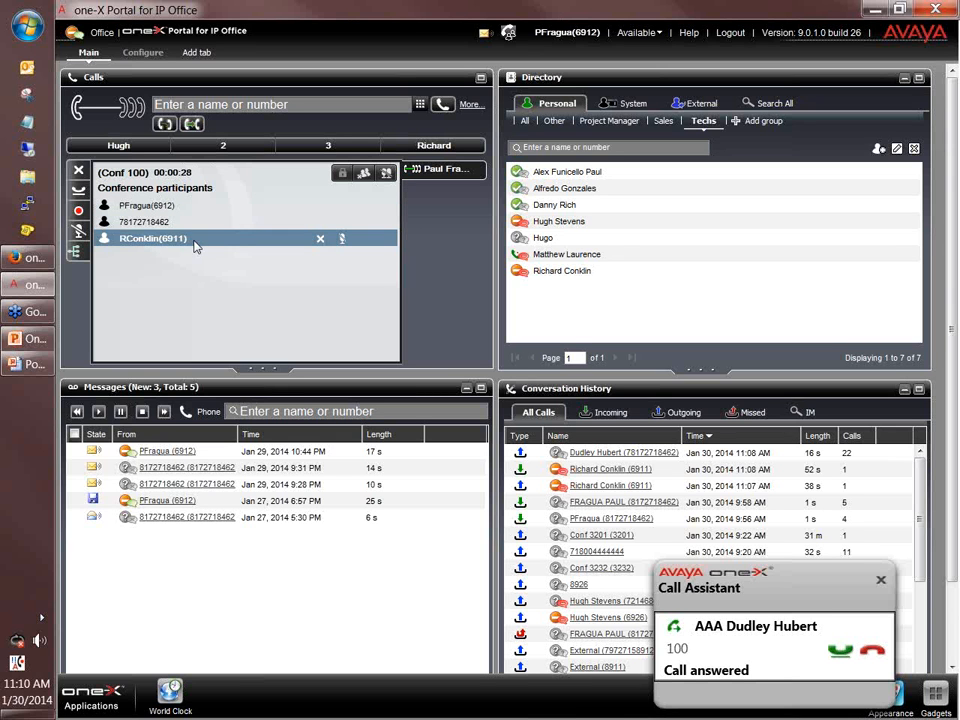
# Mute and unmute the third participant, then start recording the conference.
pyautogui.click(342, 240)
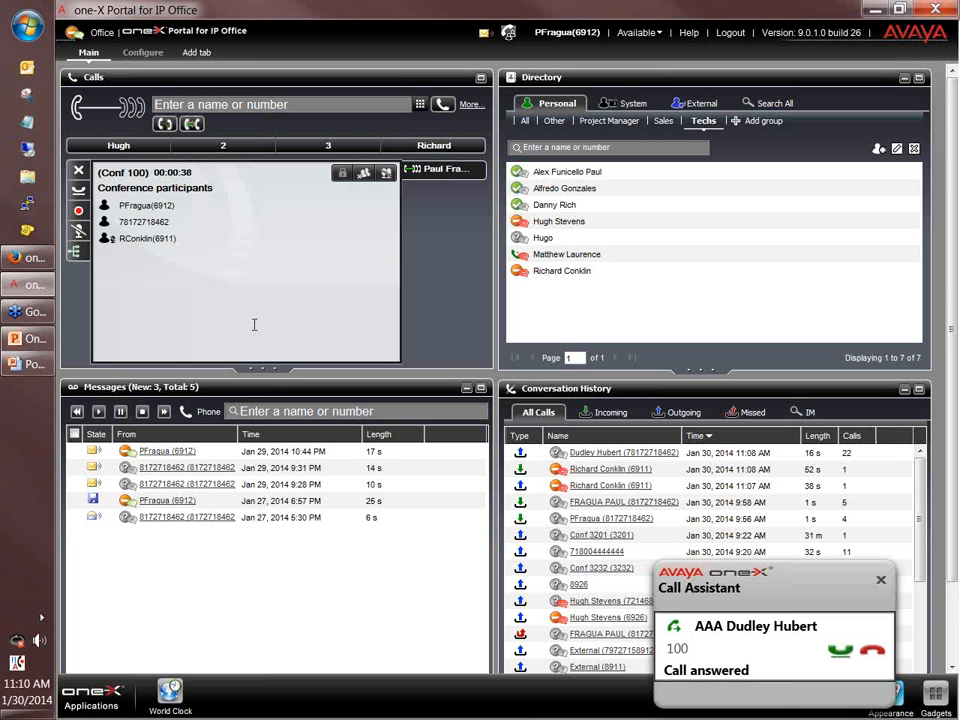
pyautogui.moveTo(210, 242)
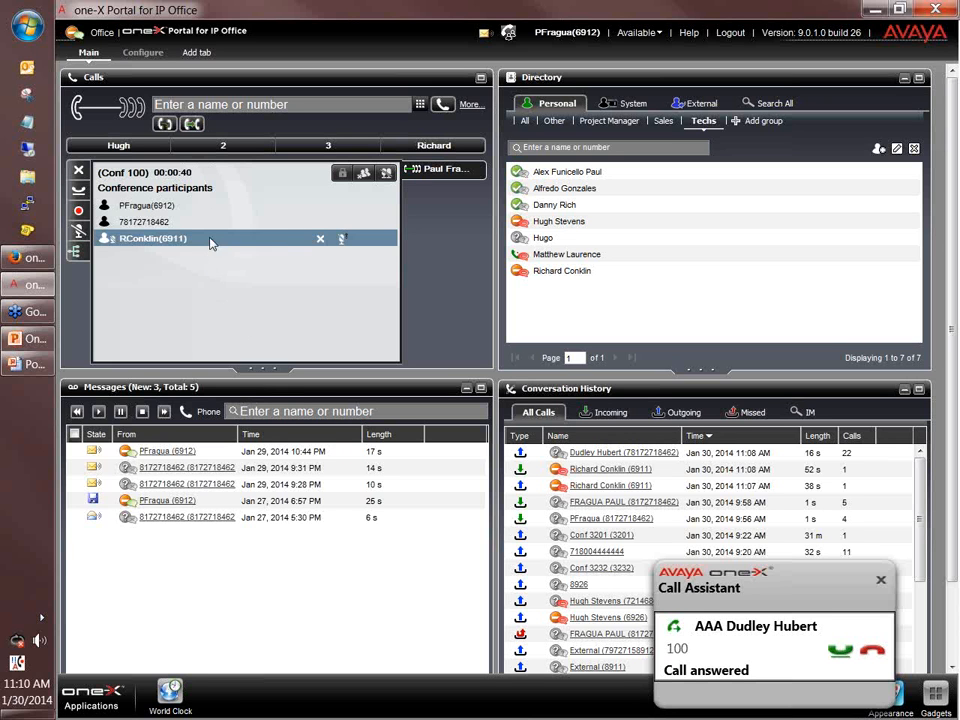
pyautogui.click(343, 243)
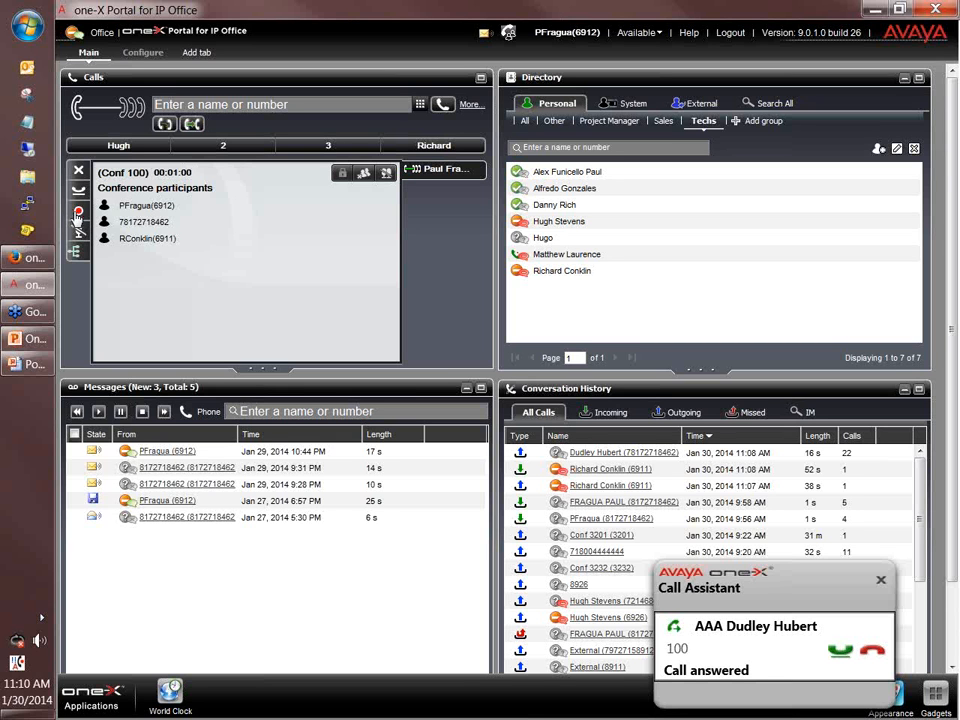
pyautogui.click(78, 213)
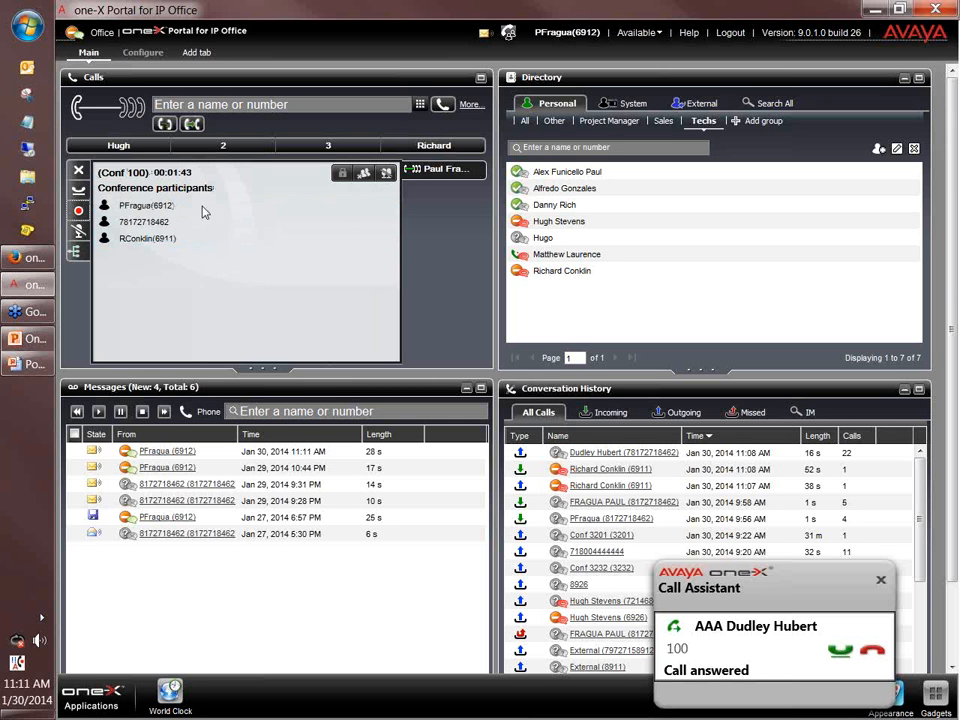
# Drop all conference participants, then call the external number again.
pyautogui.click(363, 177)
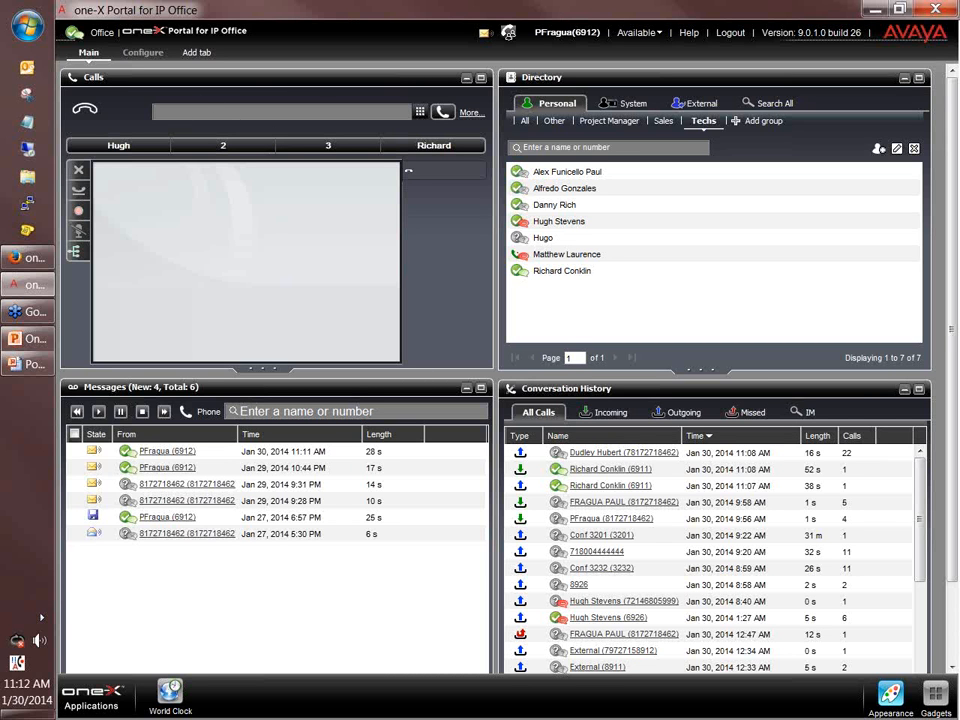
pyautogui.click(441, 111)
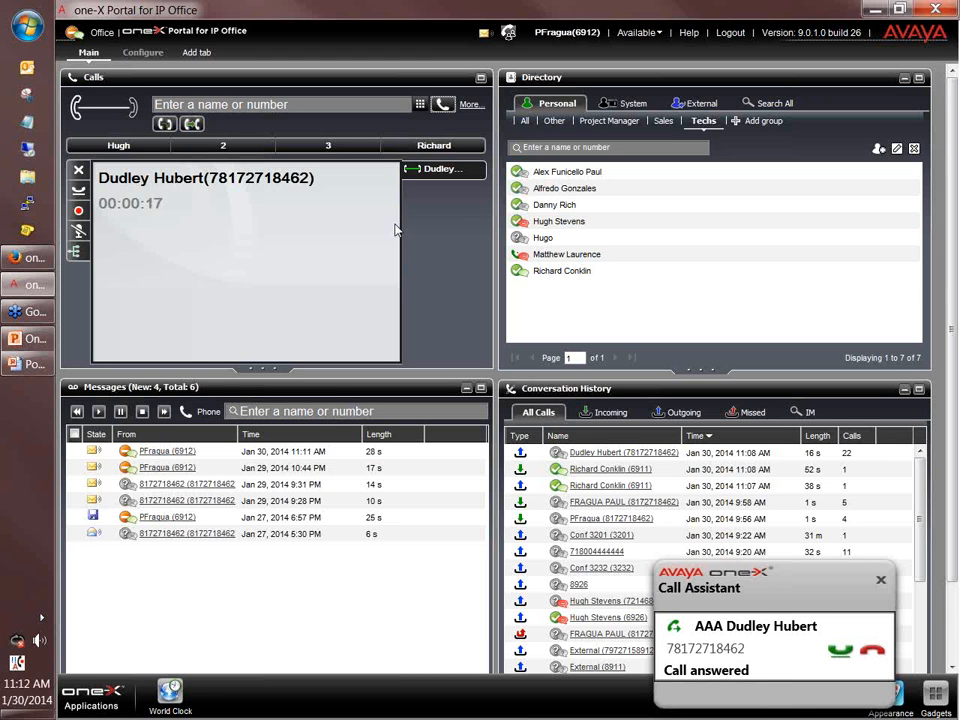
pyautogui.moveTo(555, 280)
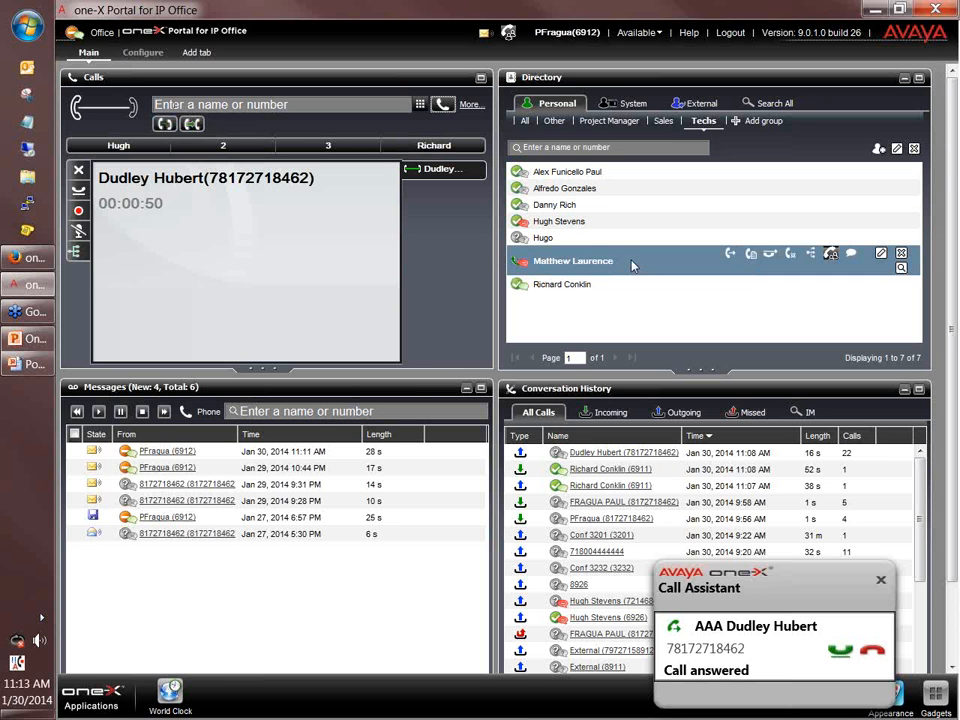
pyautogui.moveTo(593, 292)
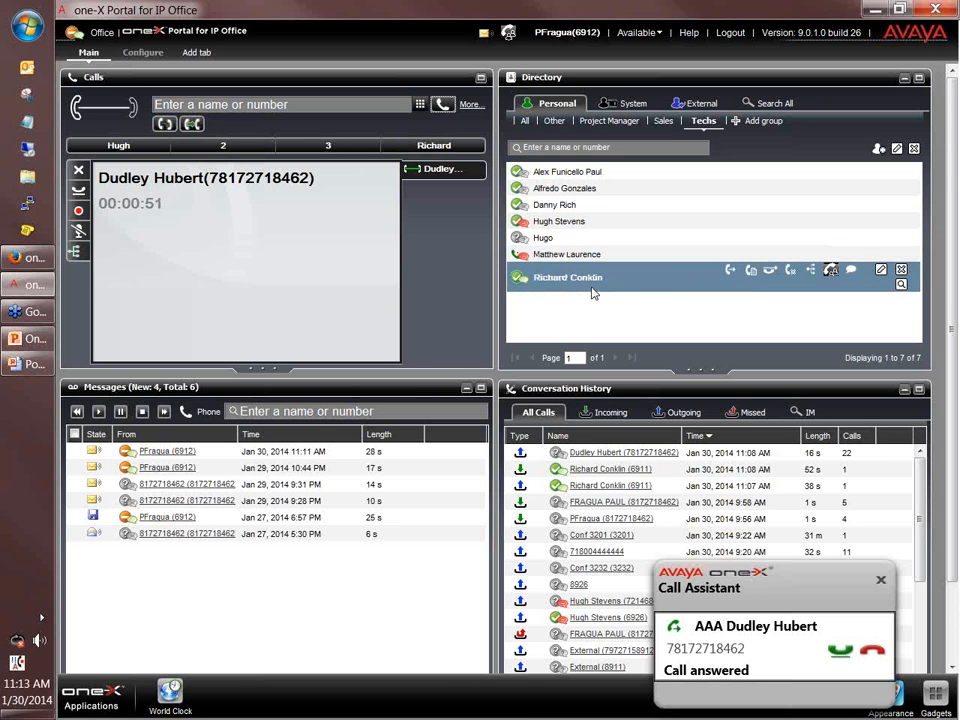
# Start a consult call to the Techs colleague, then return to the held external caller.
pyautogui.click(791, 276)
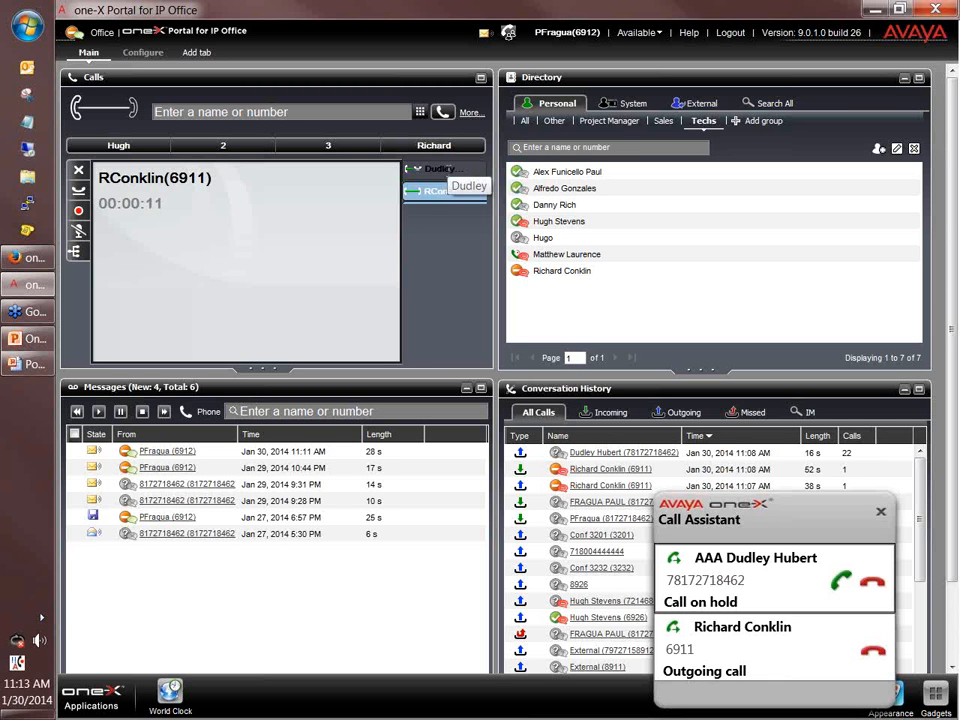
pyautogui.click(430, 170)
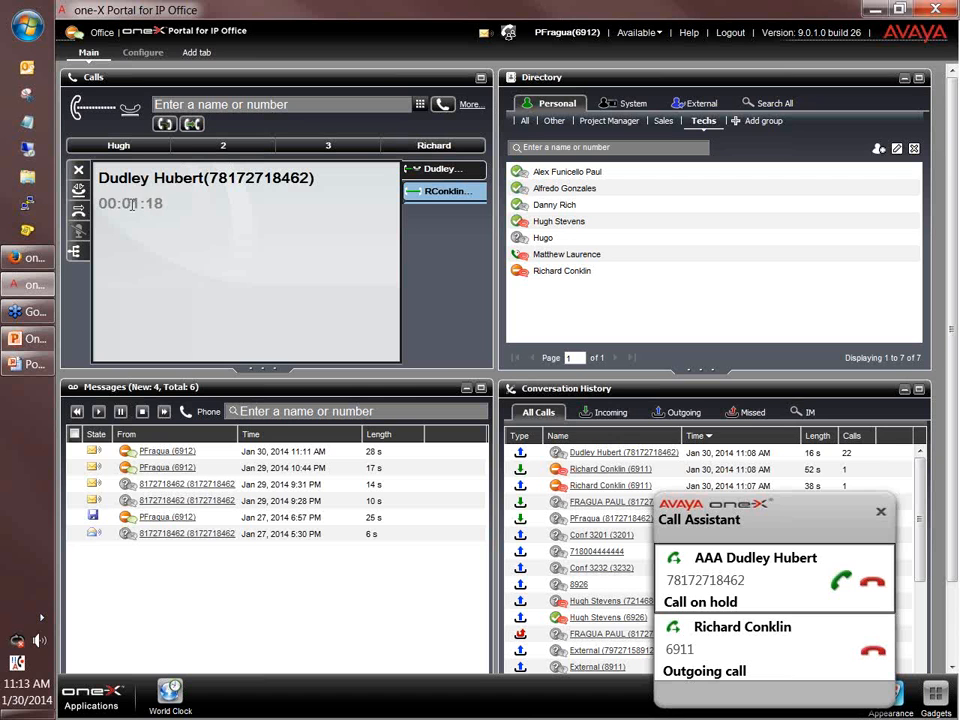
# Complete the transfer of the external caller to the consulted Techs colleague.
pyautogui.click(78, 214)
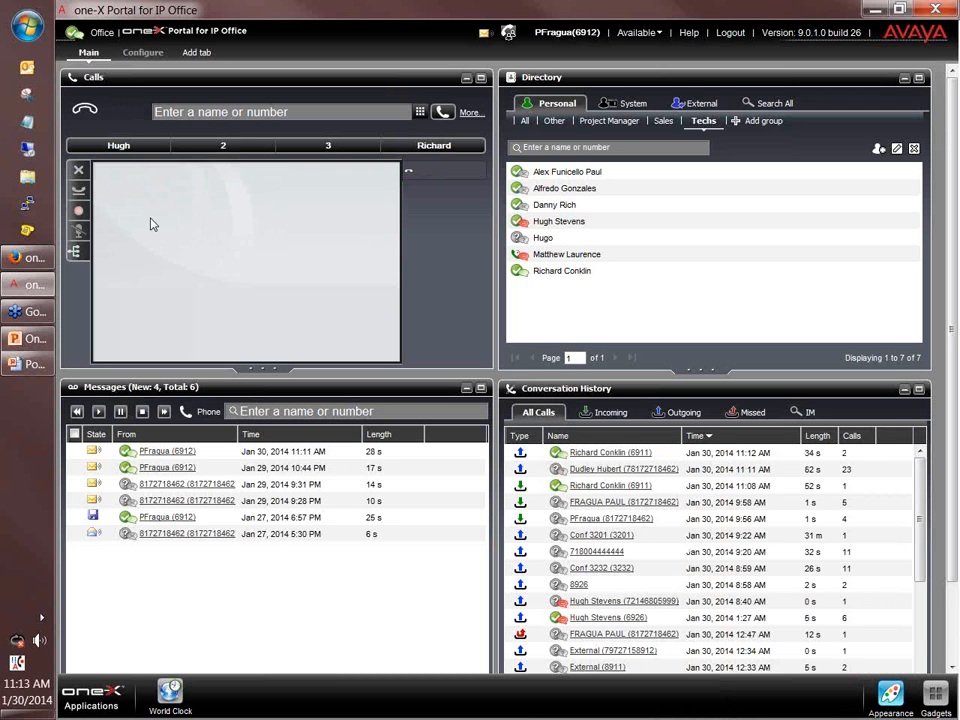
# Dial into the Conf 3232 bridge and drop the call after 13 seconds.
pyautogui.click(508, 35)
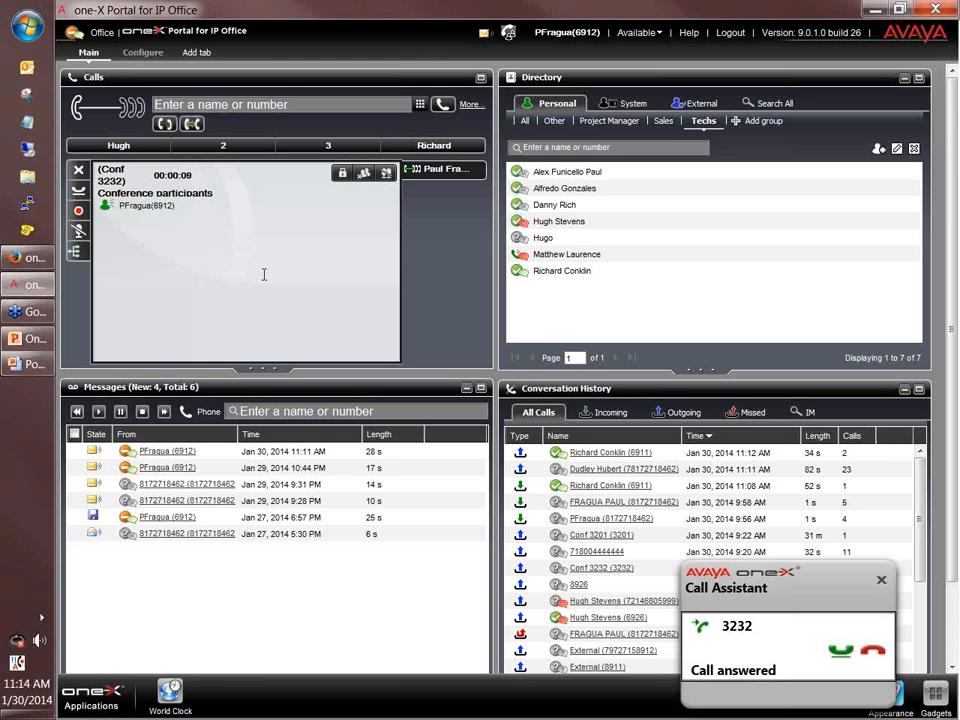
pyautogui.click(78, 172)
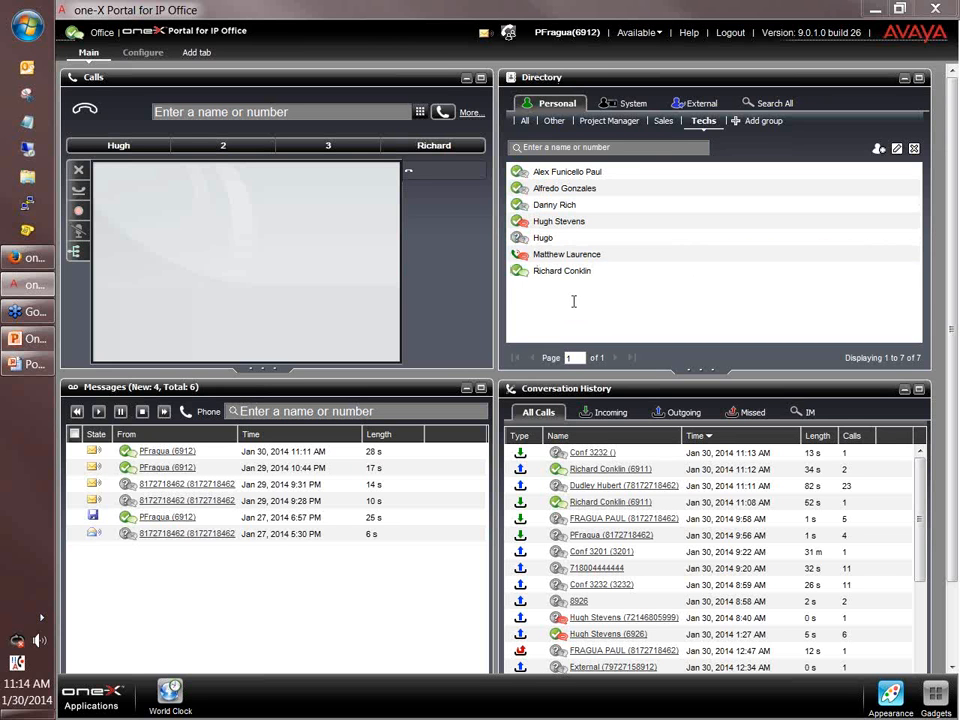
# Switch the Directory to the System tab and scroll through its 62 contacts.
pyautogui.click(631, 104)
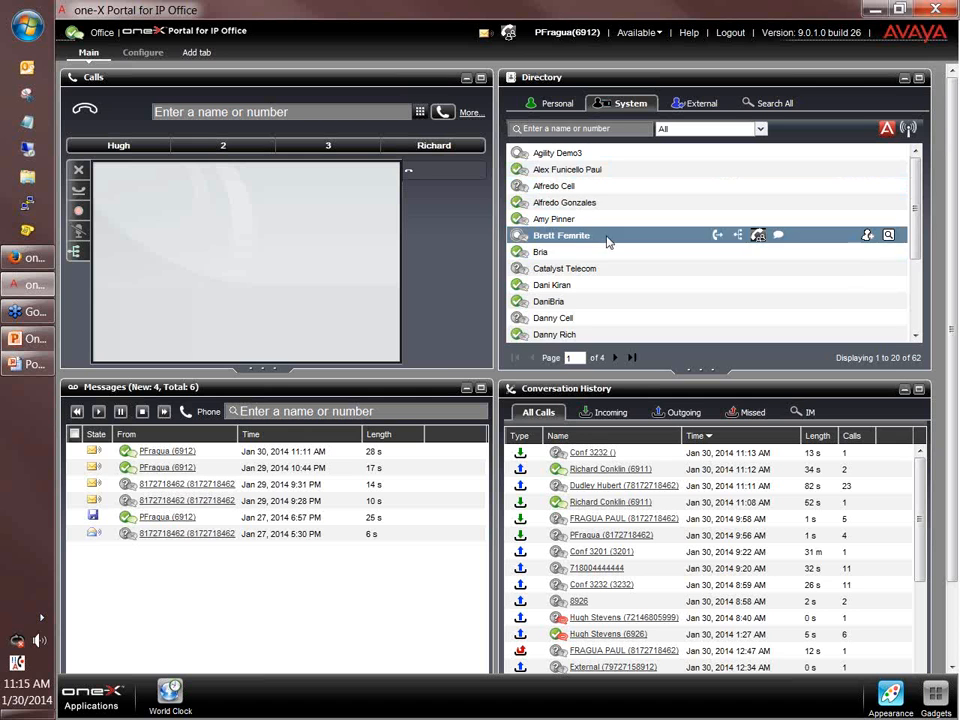
pyautogui.scroll(-1, 606, 255)
pyautogui.scroll(-3, 606, 255)
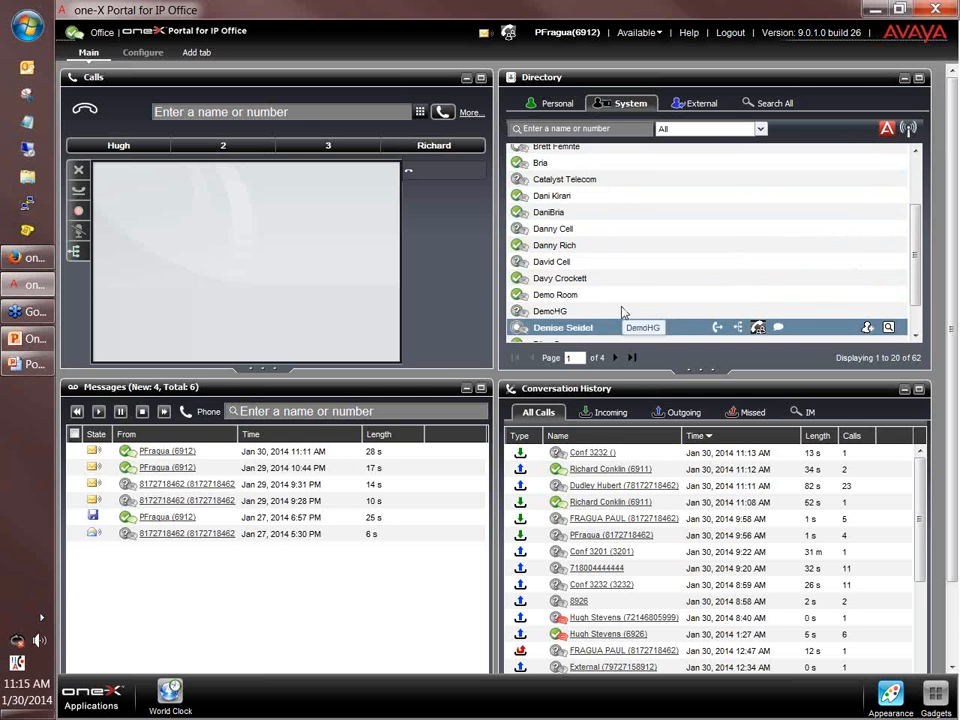
pyautogui.scroll(-1, 657, 238)
pyautogui.scroll(5, 670, 231)
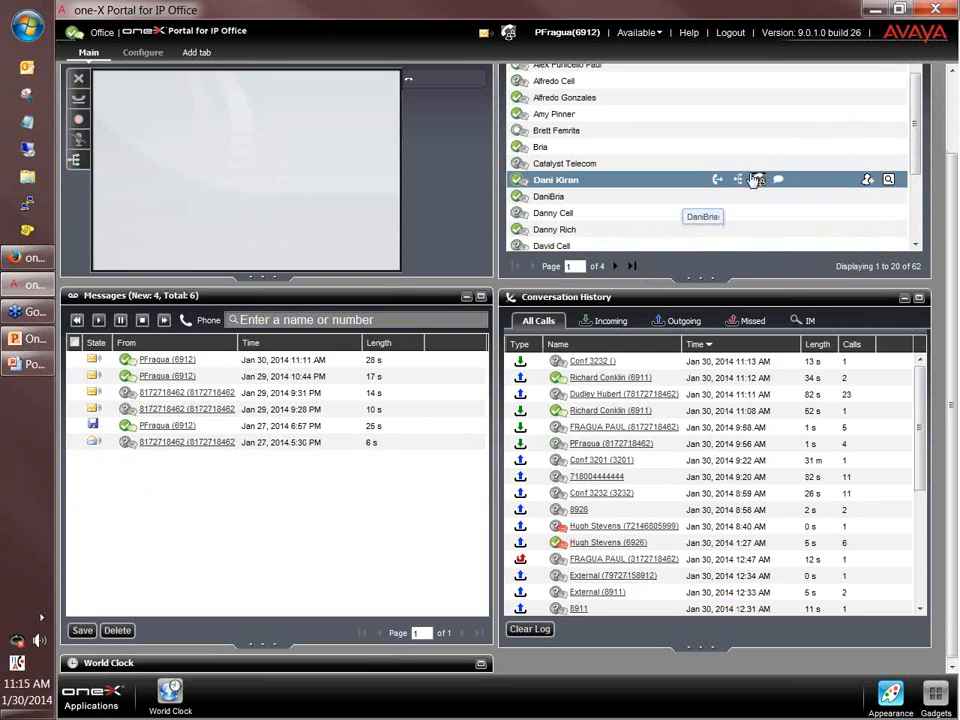
pyautogui.scroll(2, 549, 87)
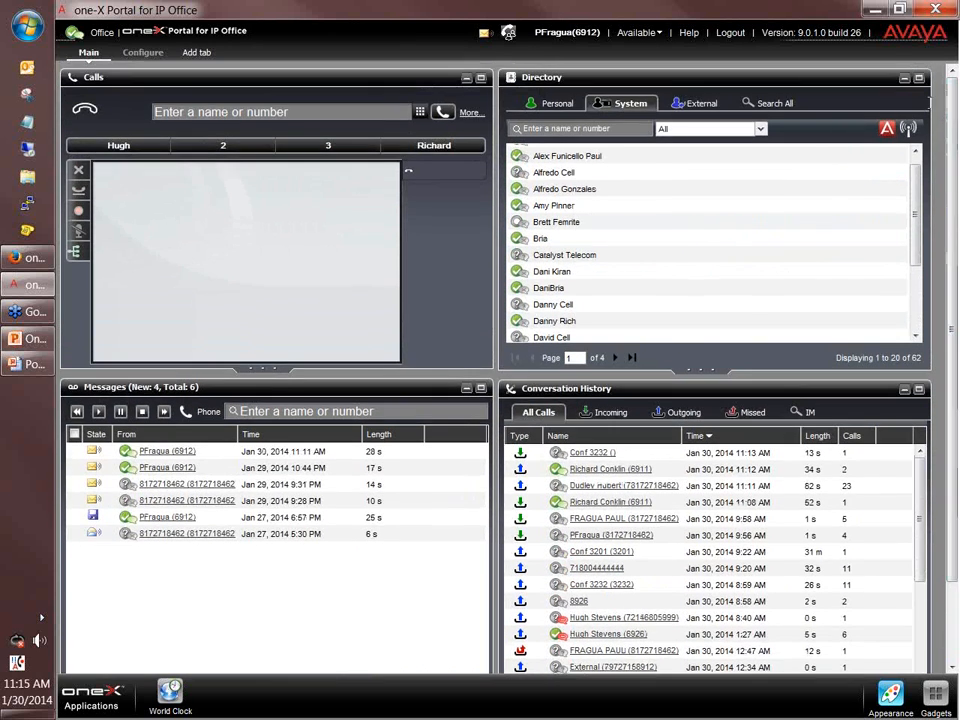
# Back in the personal Techs group, view one colleague's full contact details and close them.
pyautogui.click(557, 103)
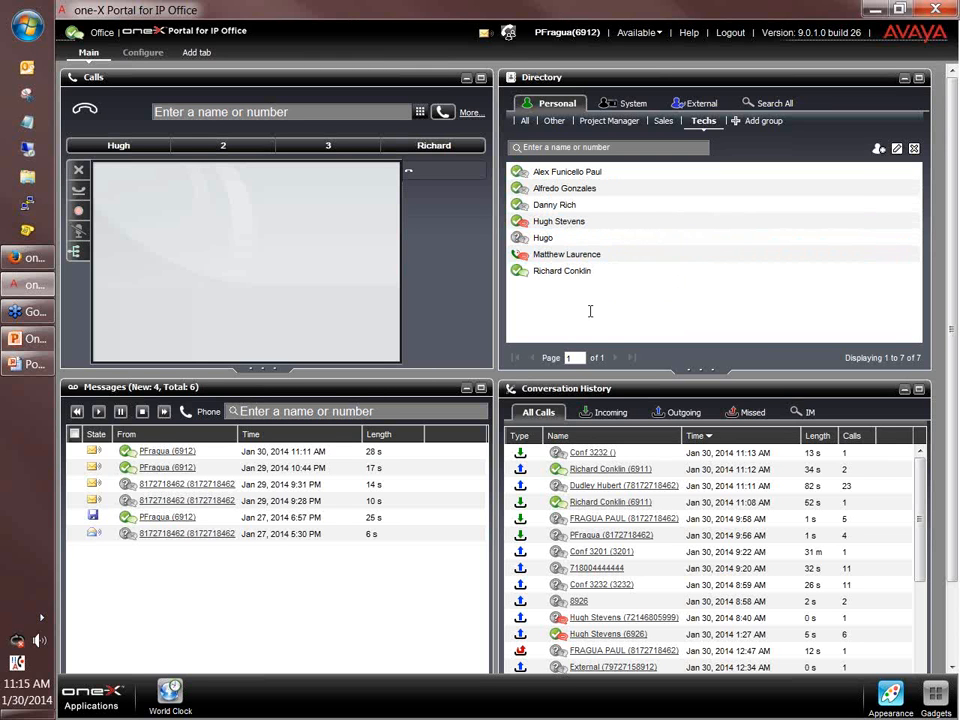
pyautogui.moveTo(634, 213)
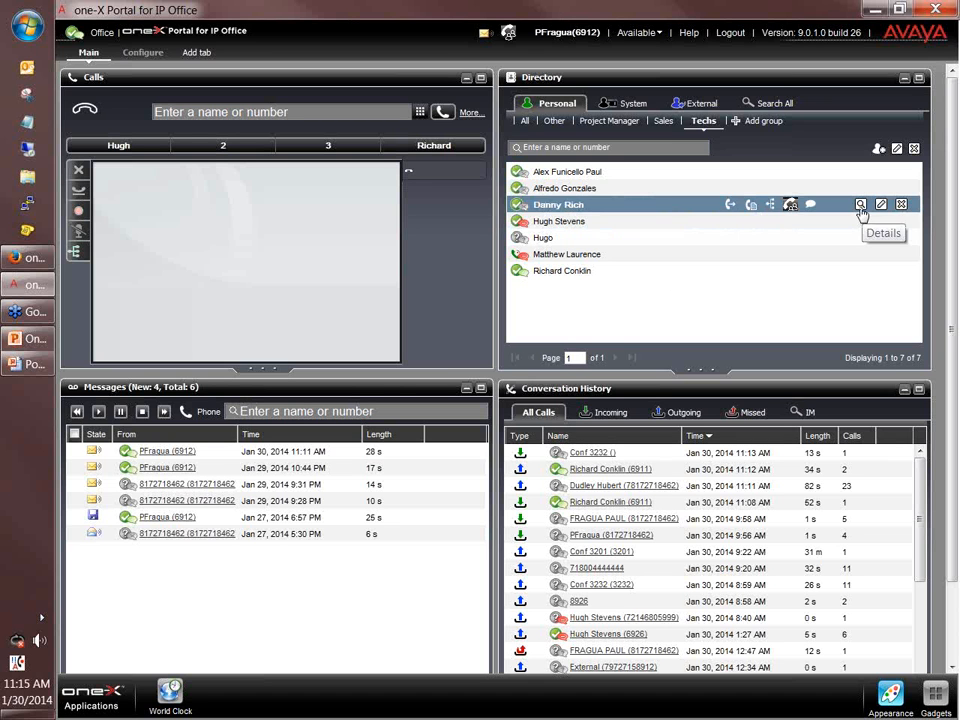
pyautogui.moveTo(799, 223)
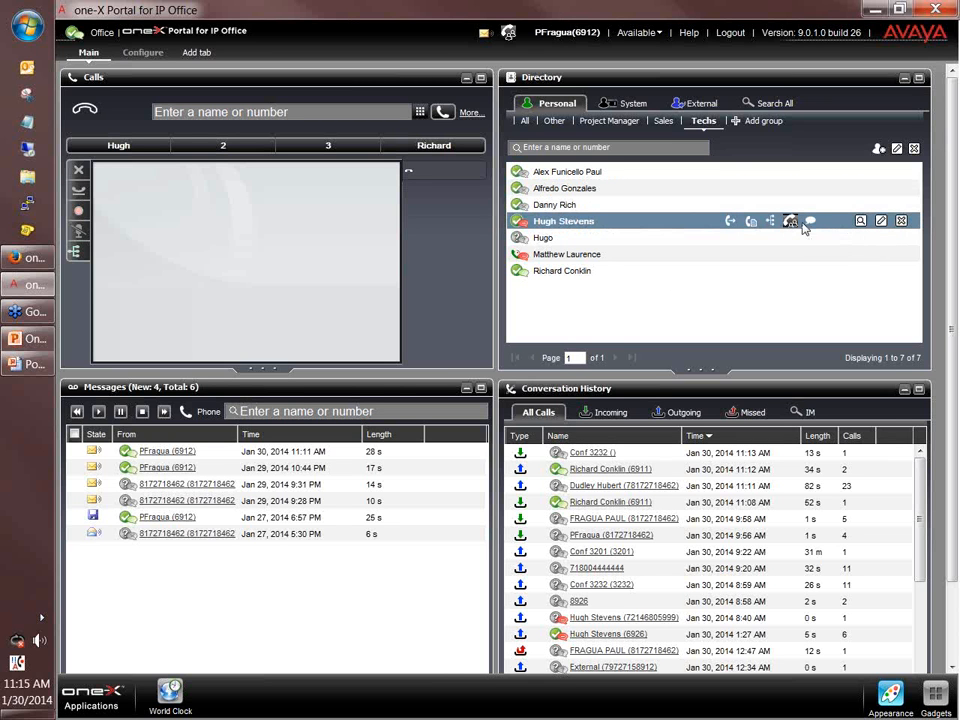
pyautogui.click(860, 221)
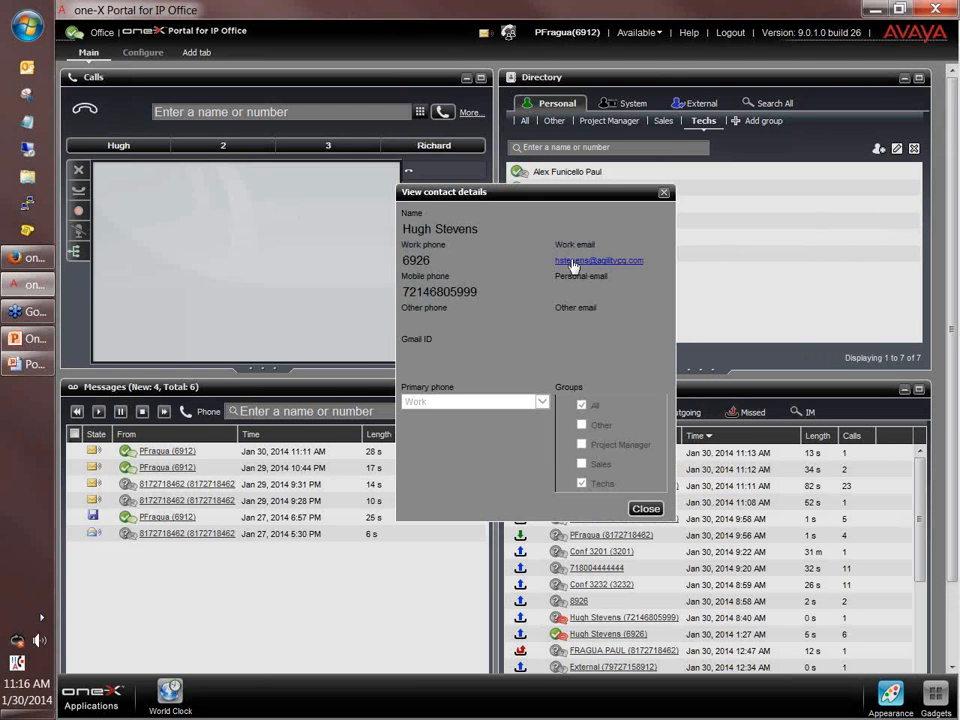
pyautogui.click(664, 195)
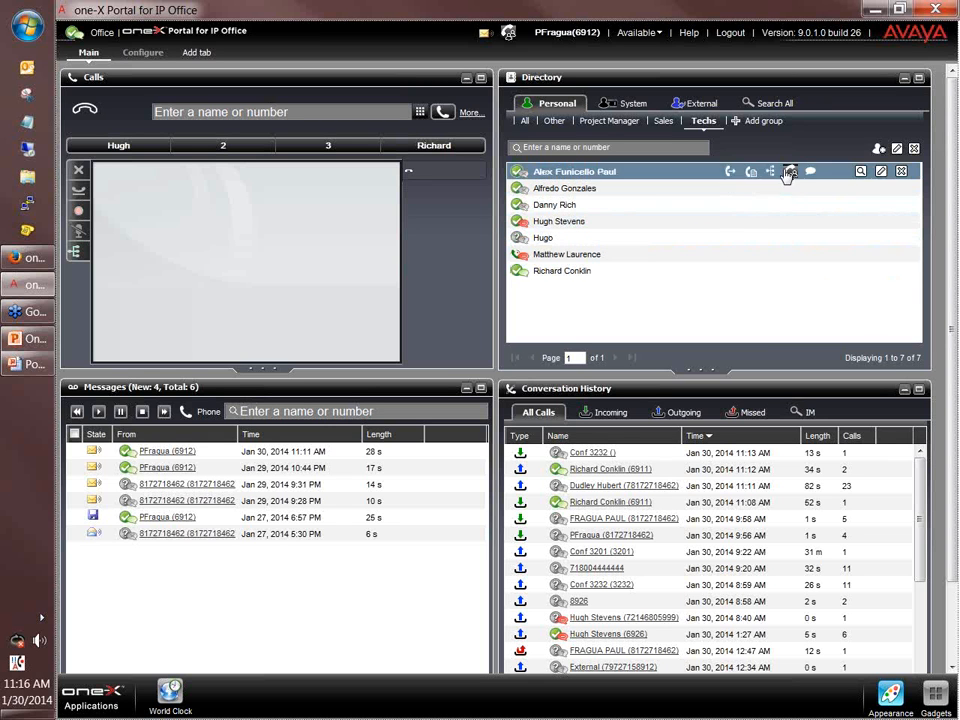
# Browse the Project Manager and Sales groups, then list all 33 personal contacts.
pyautogui.click(638, 124)
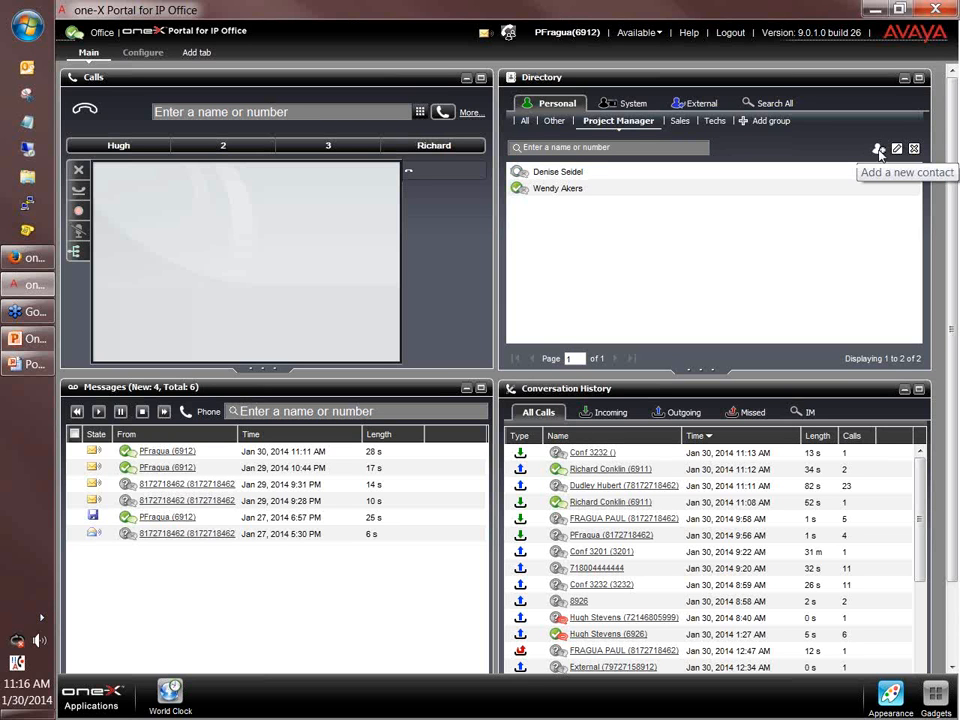
pyautogui.click(679, 123)
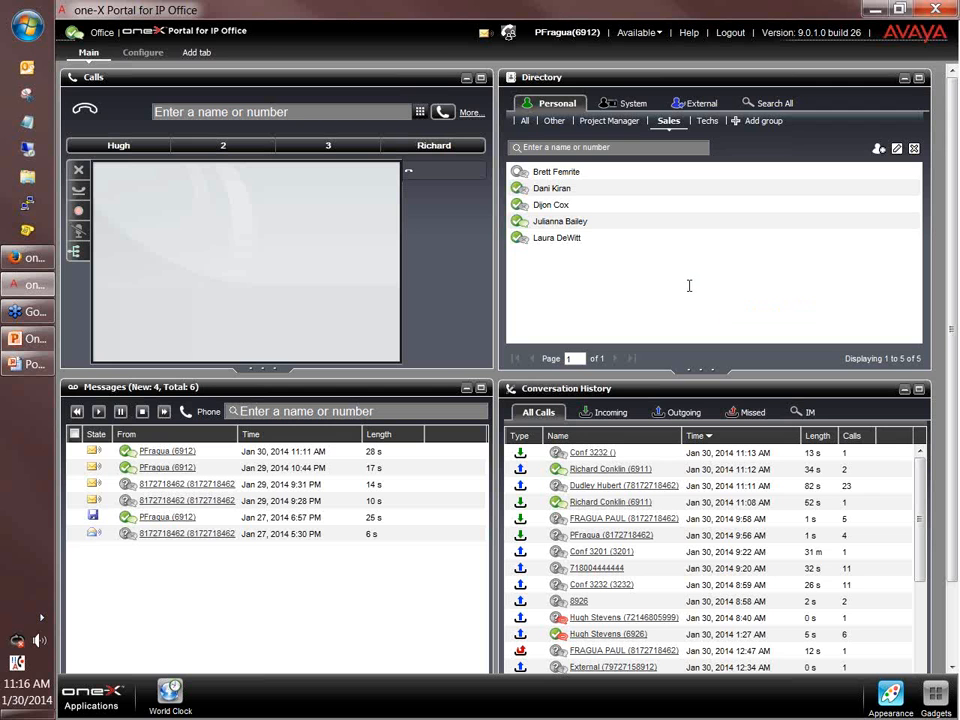
pyautogui.click(527, 121)
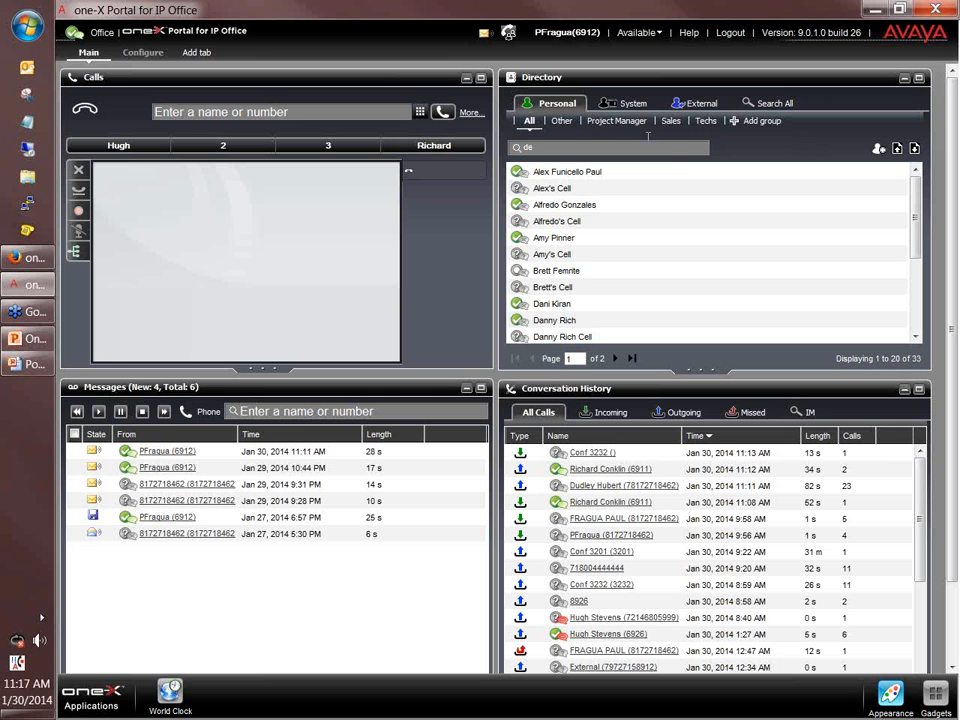
pyautogui.moveTo(763, 199)
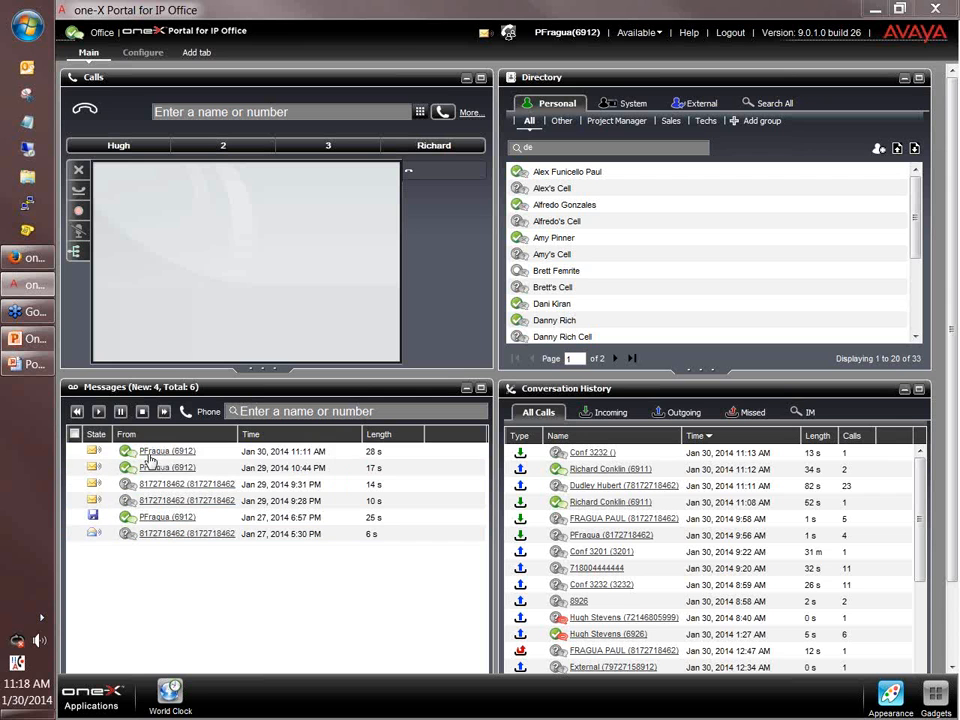
pyautogui.click(73, 452)
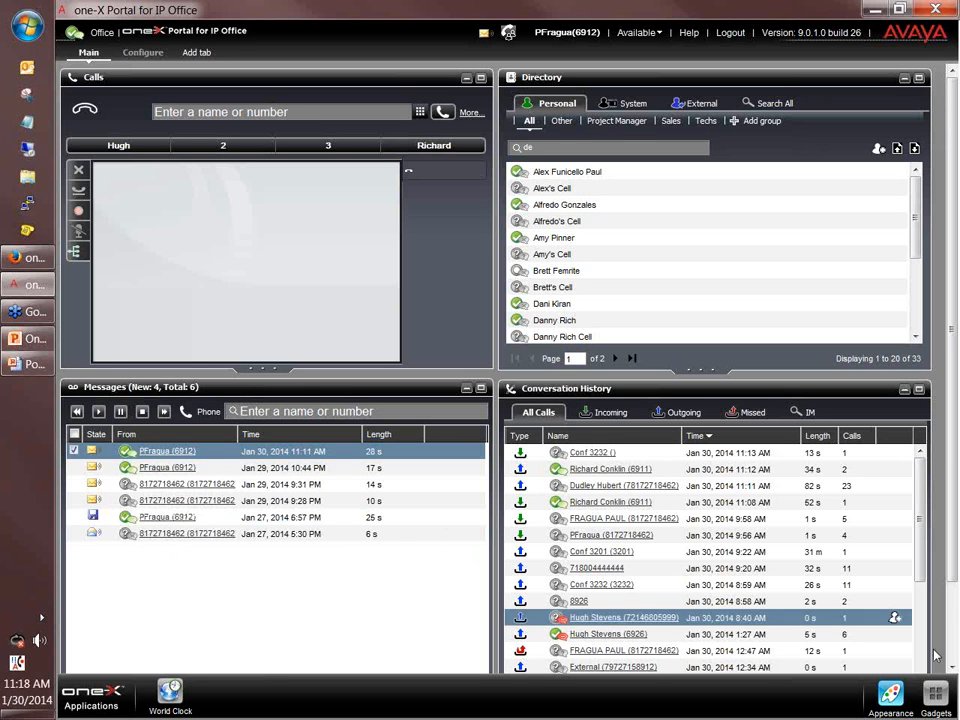
pyautogui.scroll(-2, 957, 450)
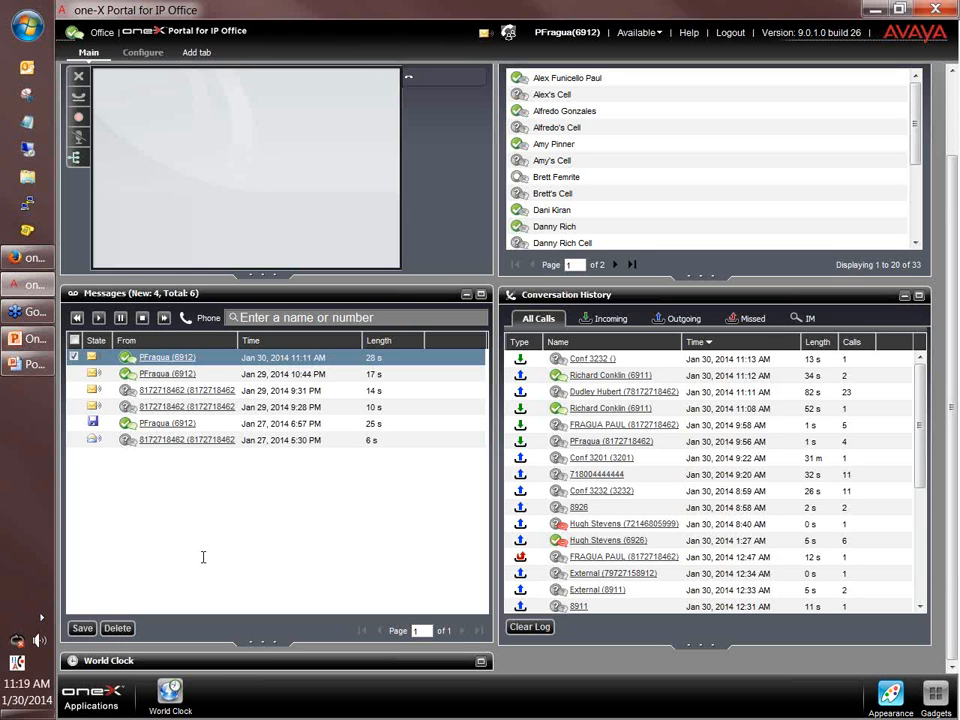
pyautogui.click(73, 439)
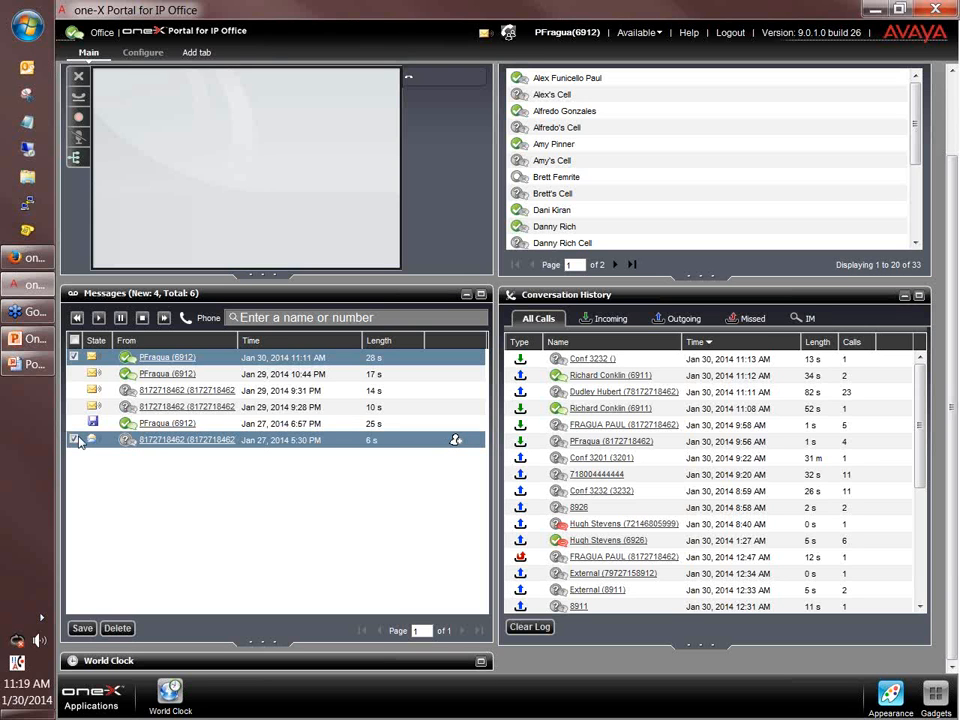
pyautogui.click(73, 423)
pyautogui.click(73, 406)
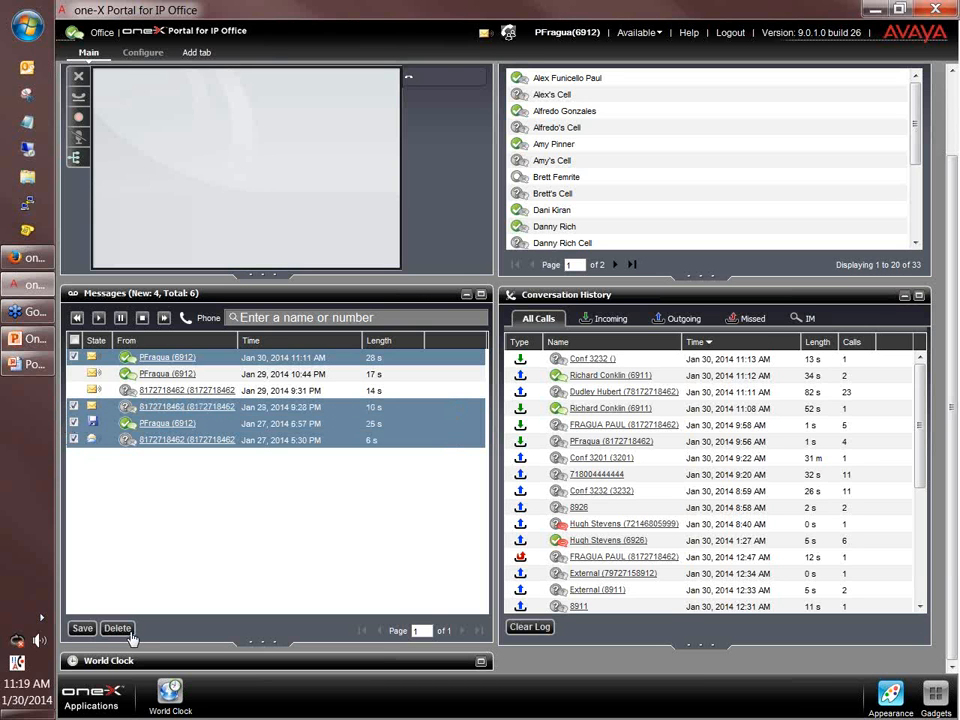
pyautogui.click(73, 439)
pyautogui.click(73, 423)
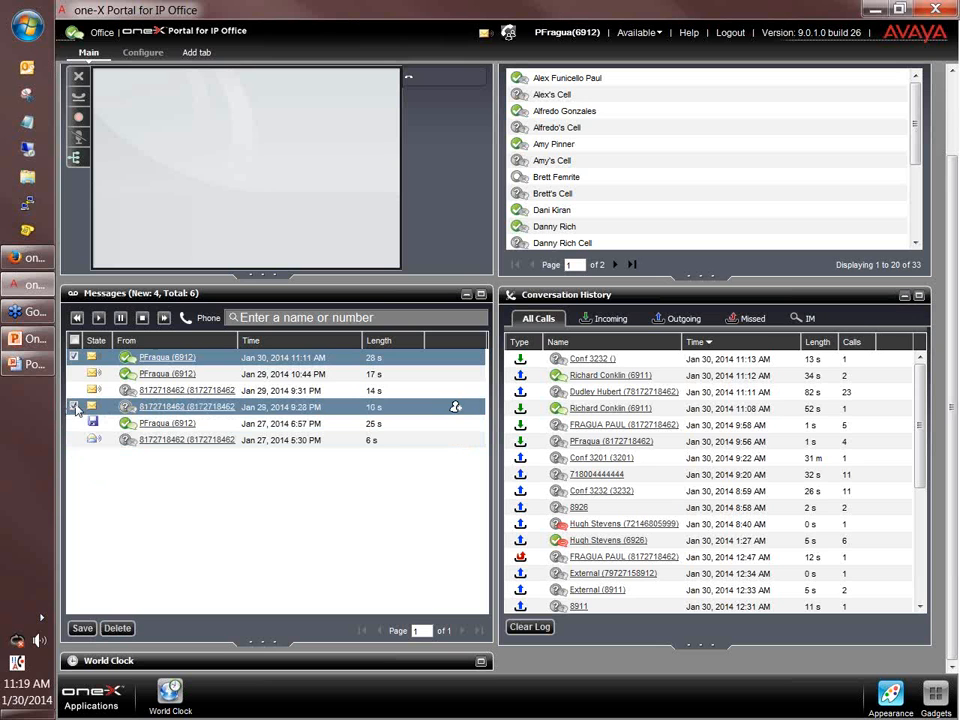
pyautogui.click(73, 406)
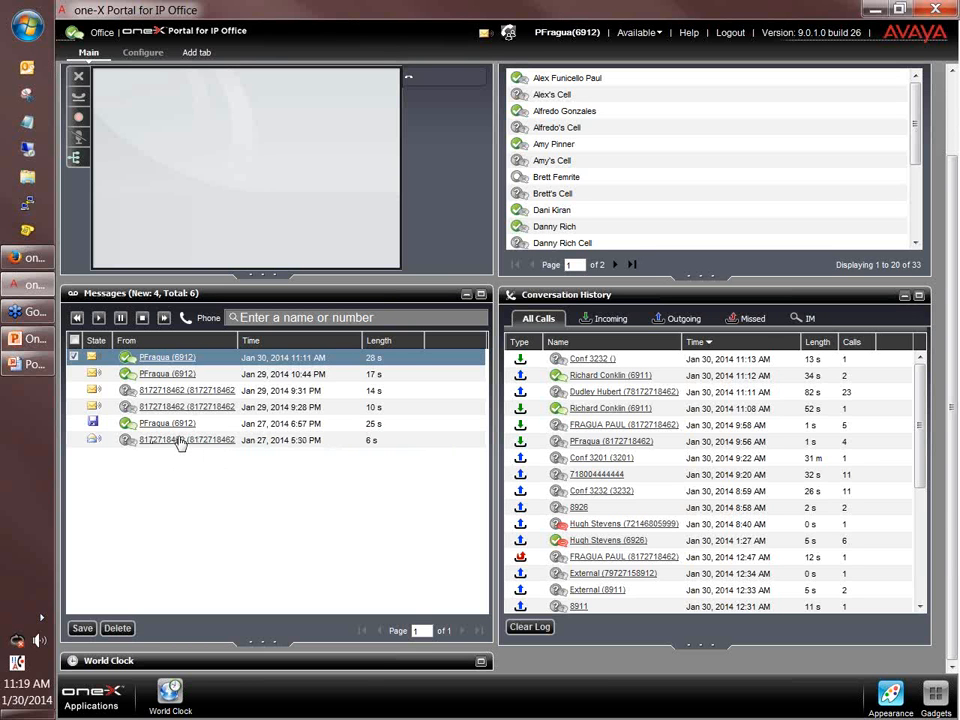
pyautogui.moveTo(338, 444)
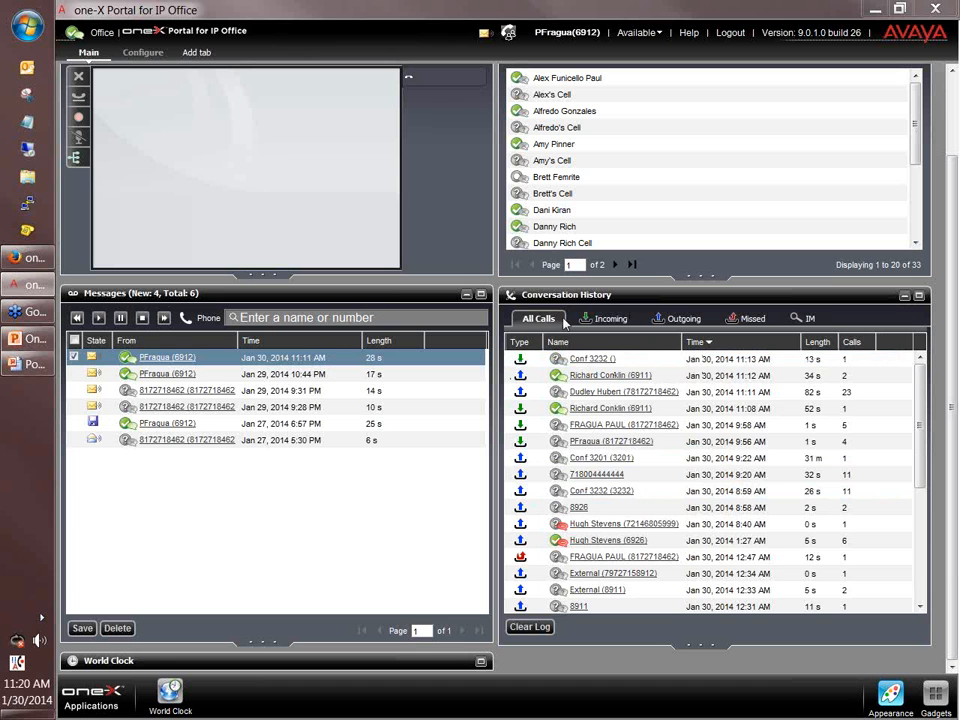
# Filter the conversation history to Incoming, then Outgoing, then Missed calls.
pyautogui.click(608, 318)
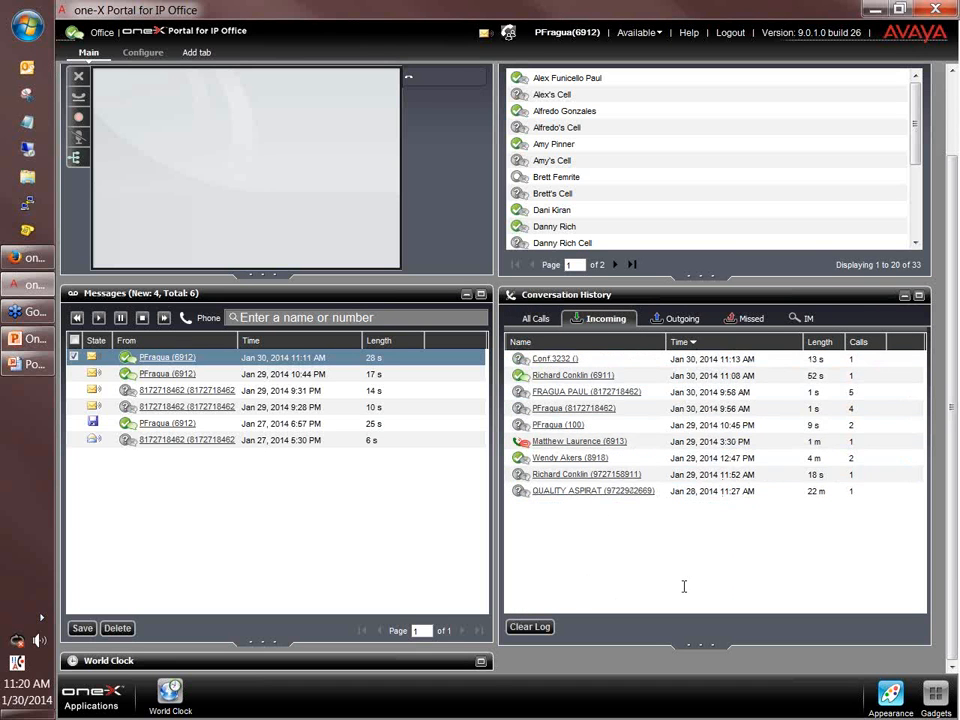
pyautogui.click(682, 320)
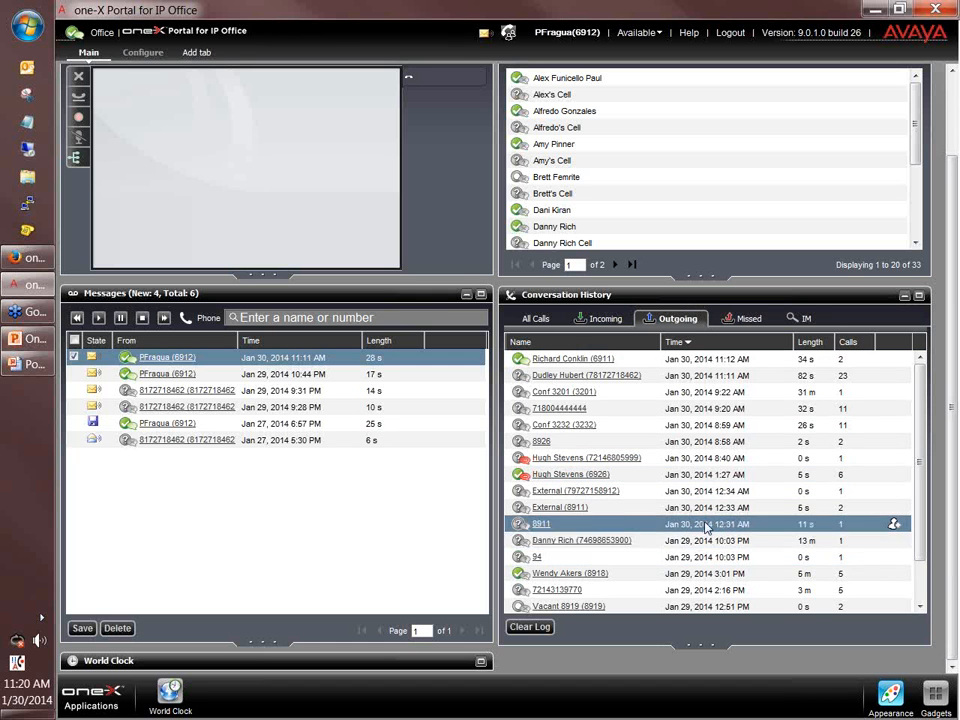
pyautogui.scroll(-1, 620, 560)
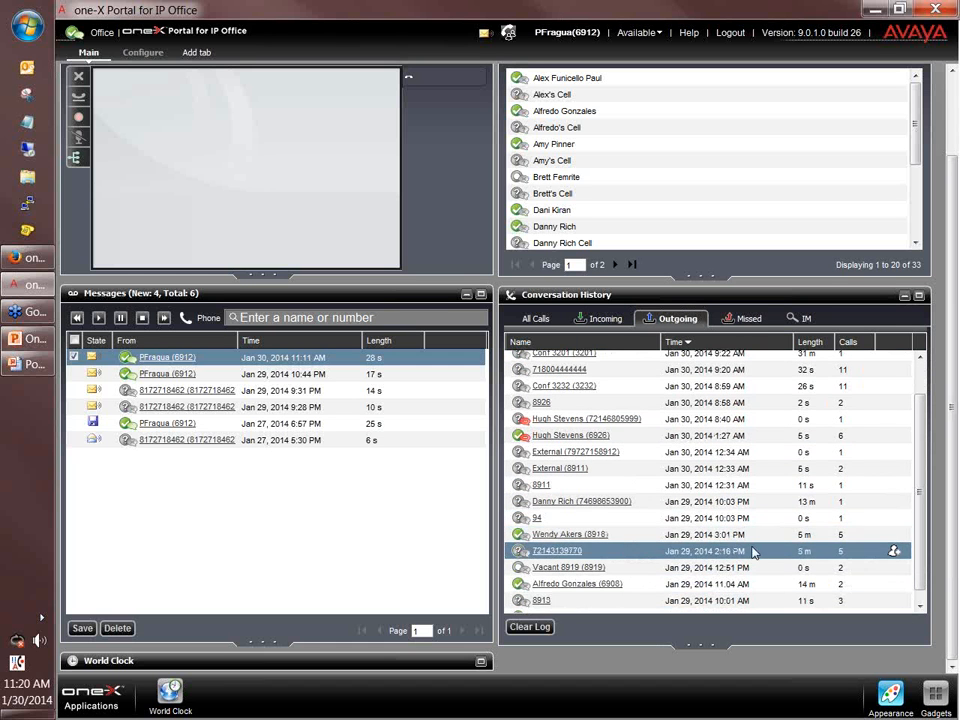
pyautogui.scroll(5, 737, 553)
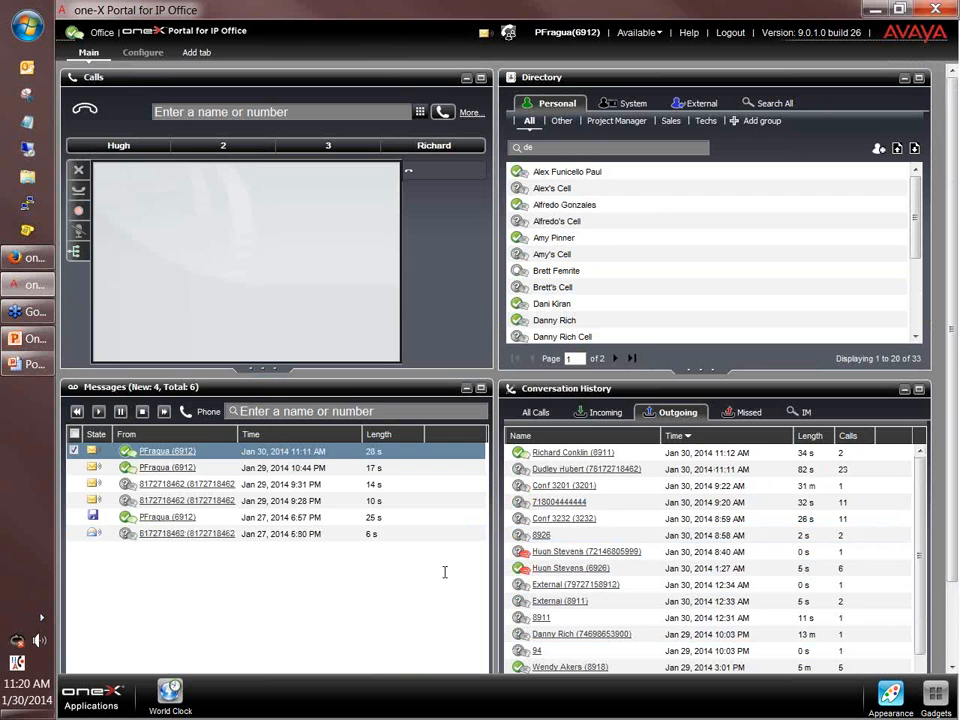
pyautogui.click(753, 421)
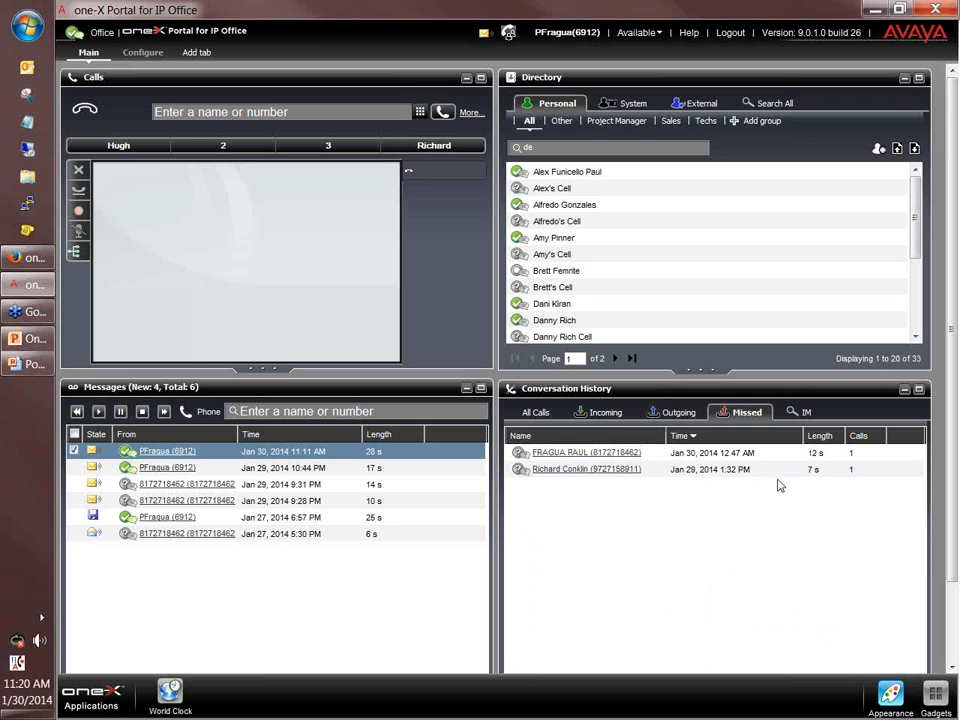
# Check the IM history, then step back through Missed and Outgoing to Incoming calls.
pyautogui.click(802, 413)
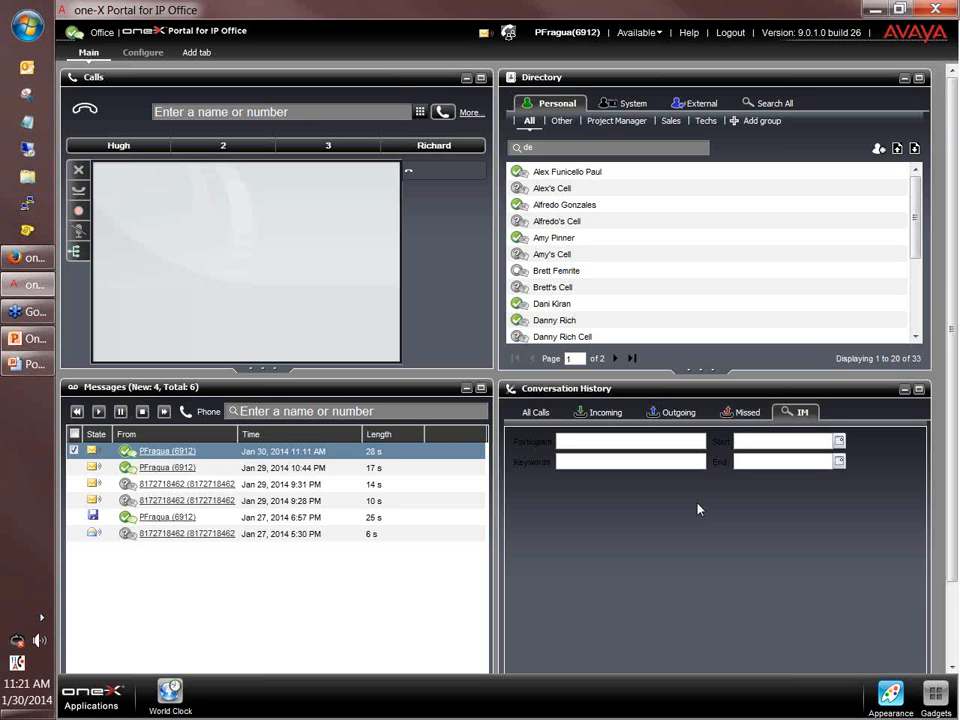
pyautogui.click(746, 414)
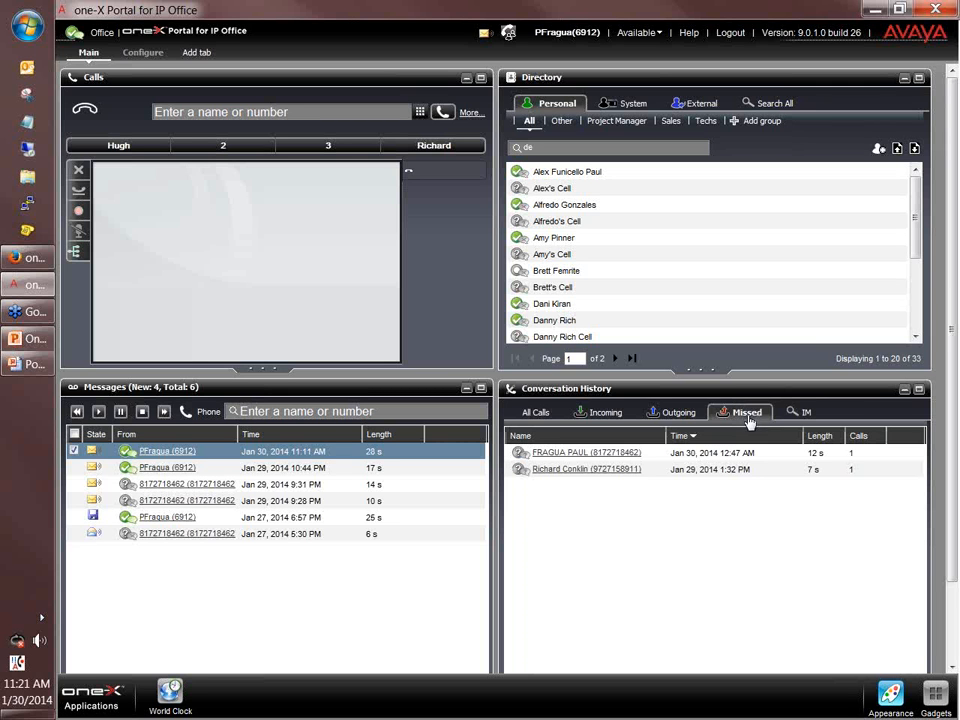
pyautogui.click(676, 412)
pyautogui.click(602, 412)
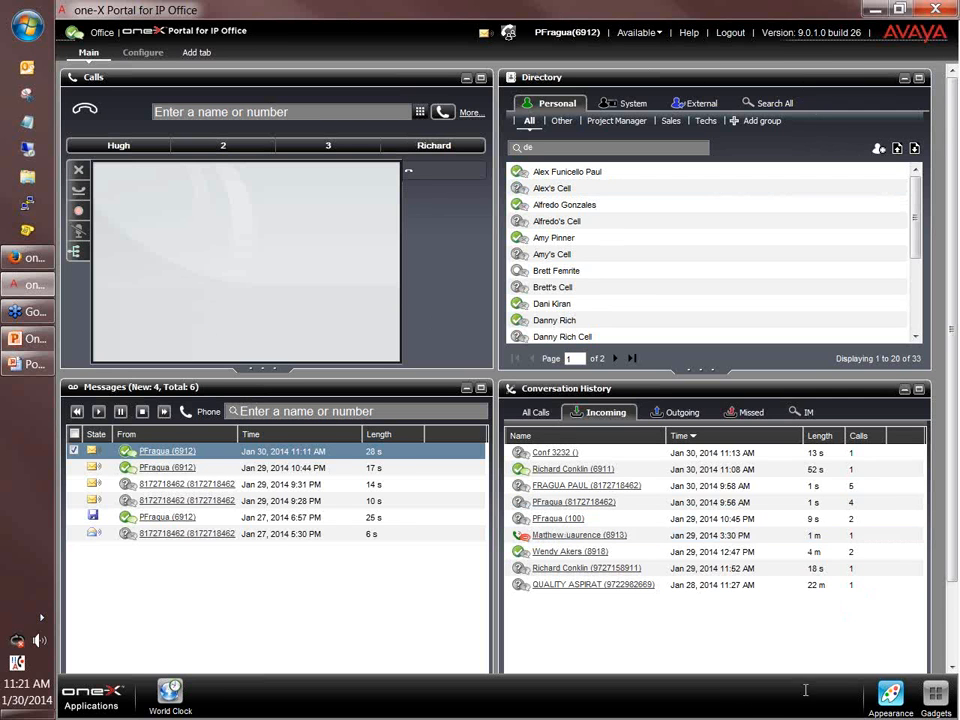
pyautogui.click(877, 700)
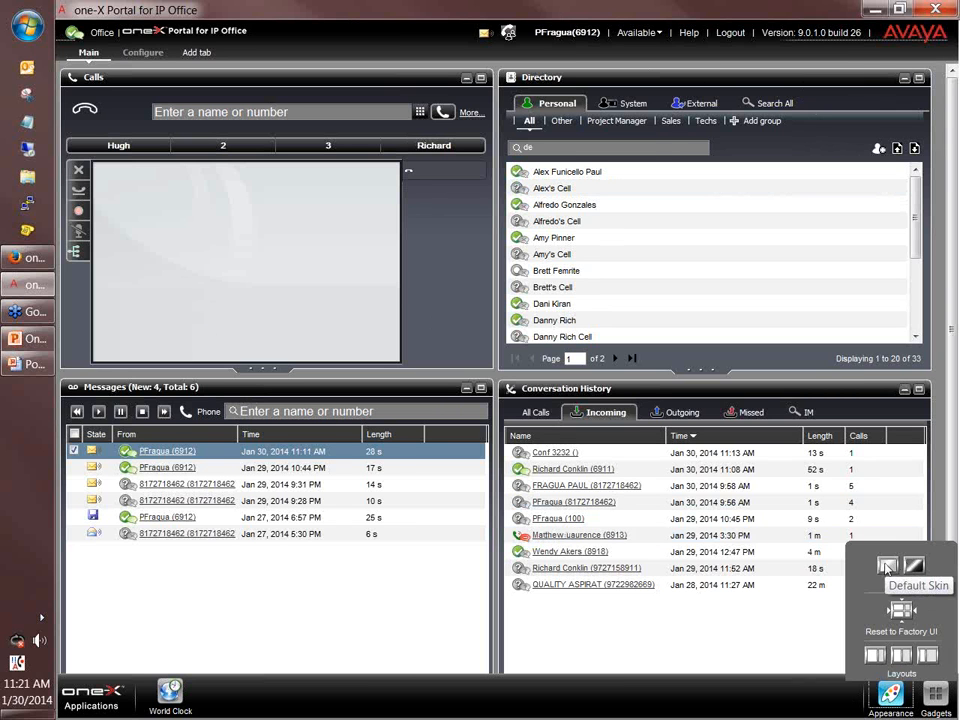
pyautogui.click(887, 566)
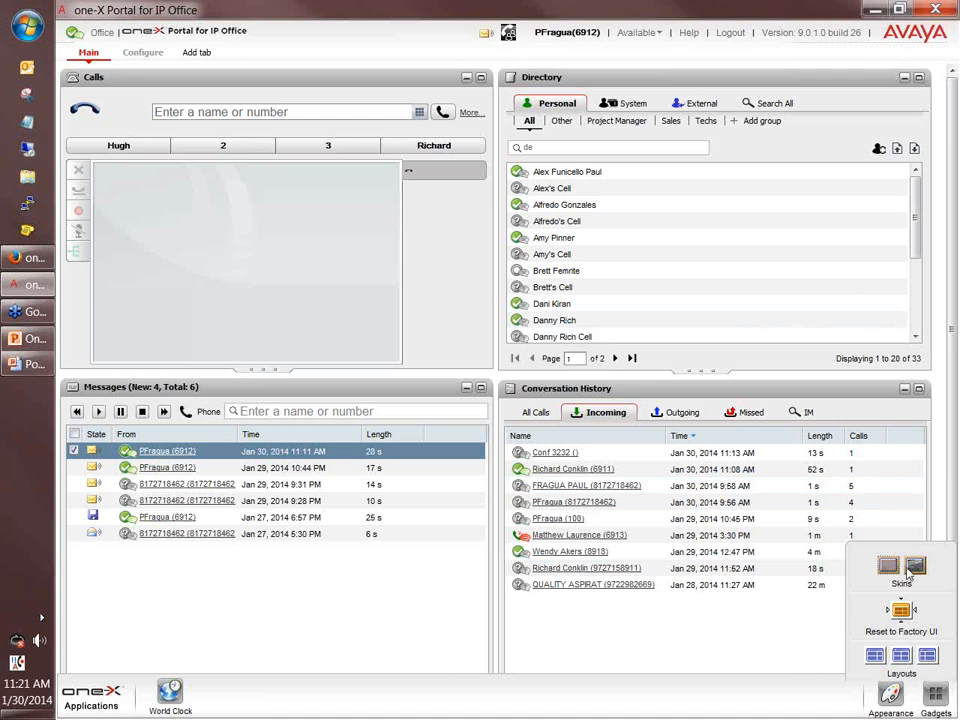
pyautogui.click(910, 570)
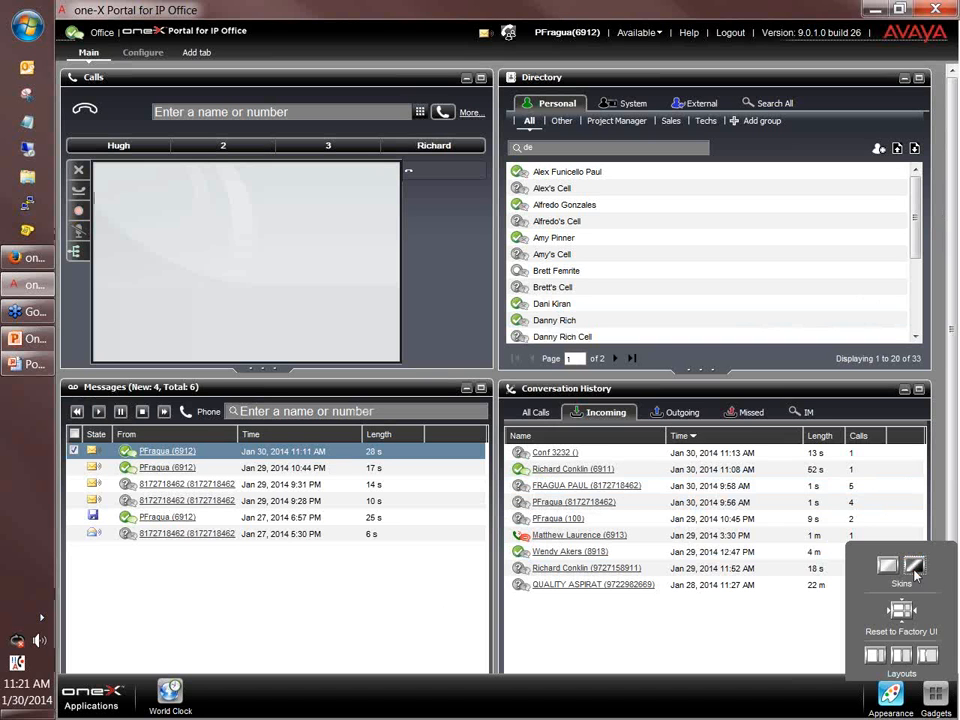
pyautogui.click(482, 691)
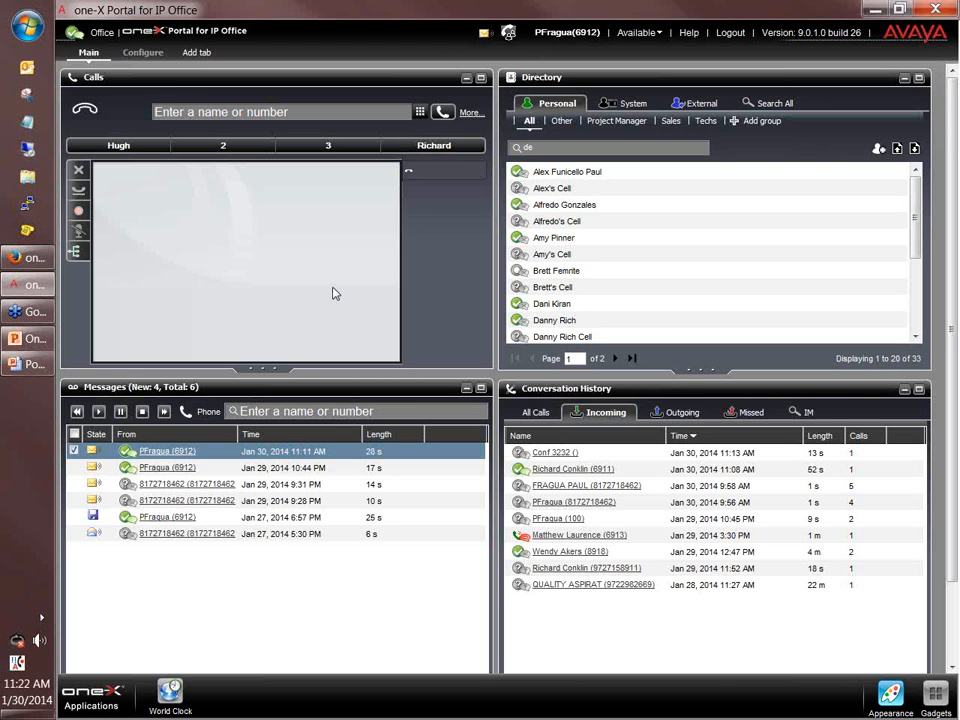
# In the Configure Profiles settings, set Mobile as the active profile instead of Office.
pyautogui.click(150, 62)
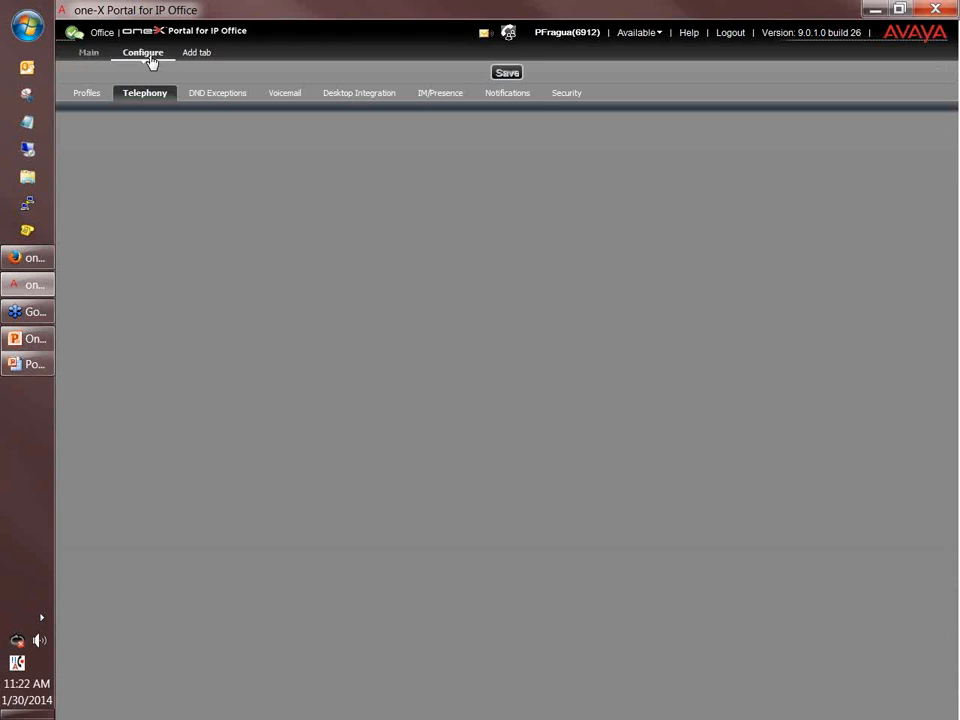
pyautogui.click(87, 97)
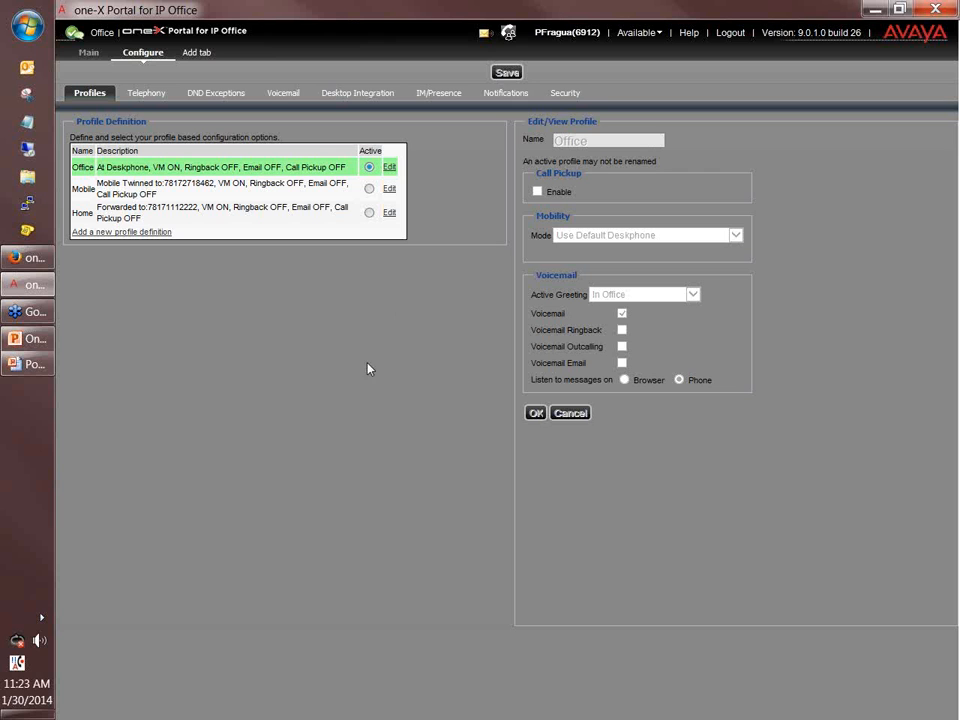
pyautogui.click(369, 189)
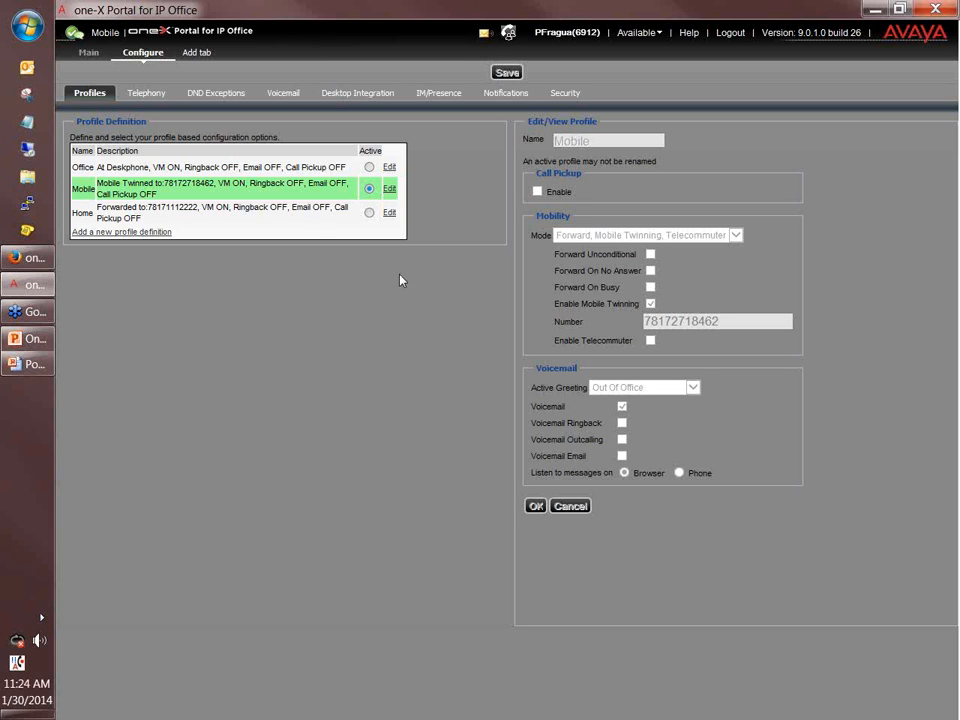
# Make Home the active profile, glance at the Main dashboard, then show the Telephony settings.
pyautogui.click(369, 213)
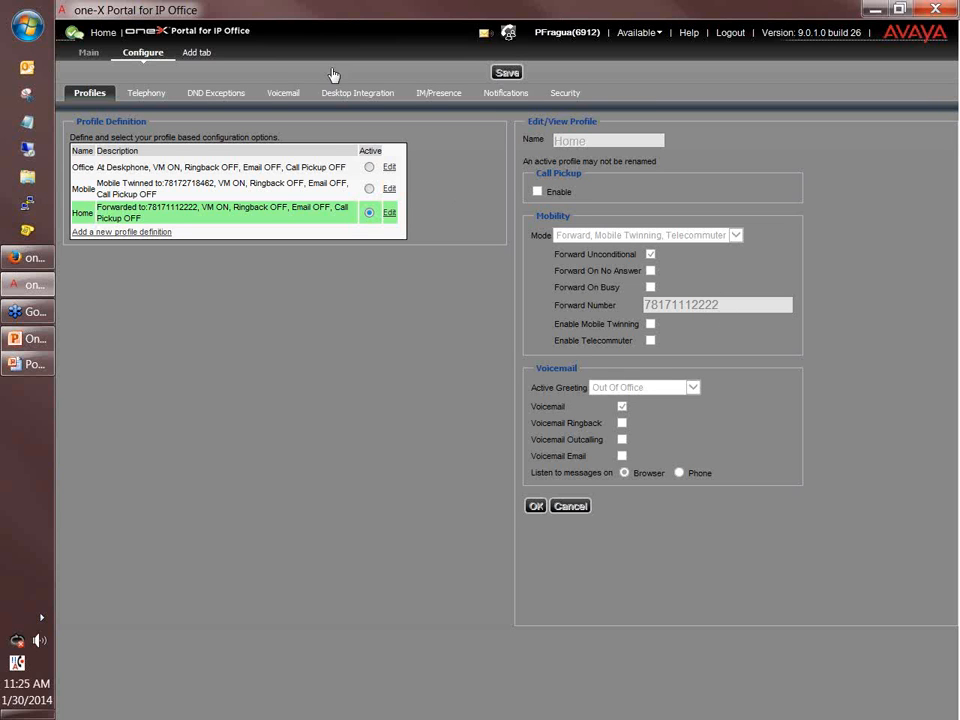
pyautogui.click(89, 55)
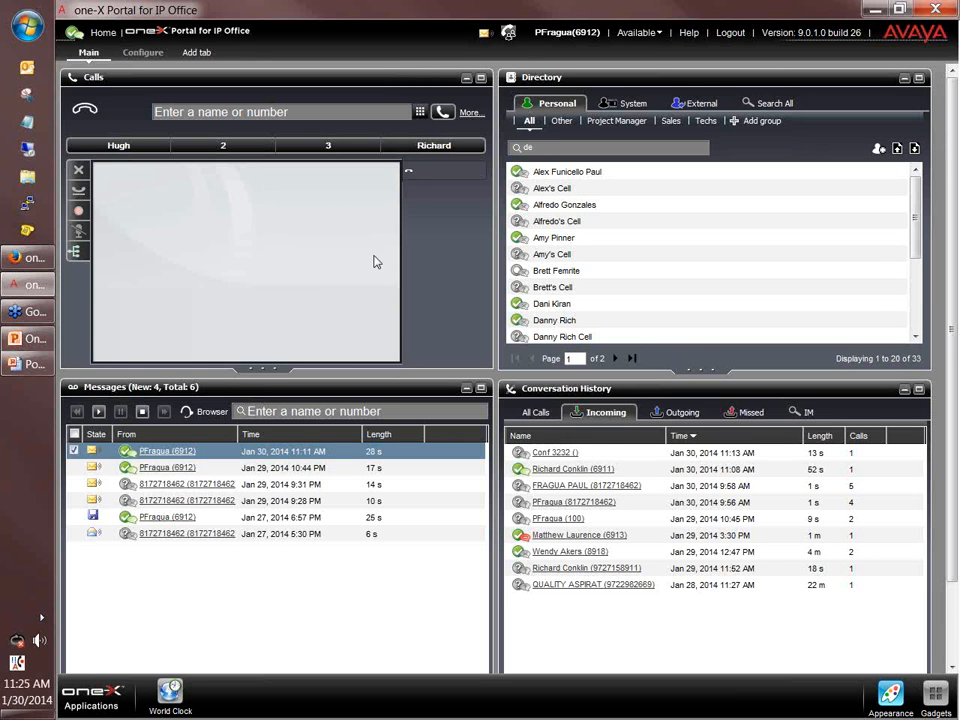
pyautogui.click(142, 53)
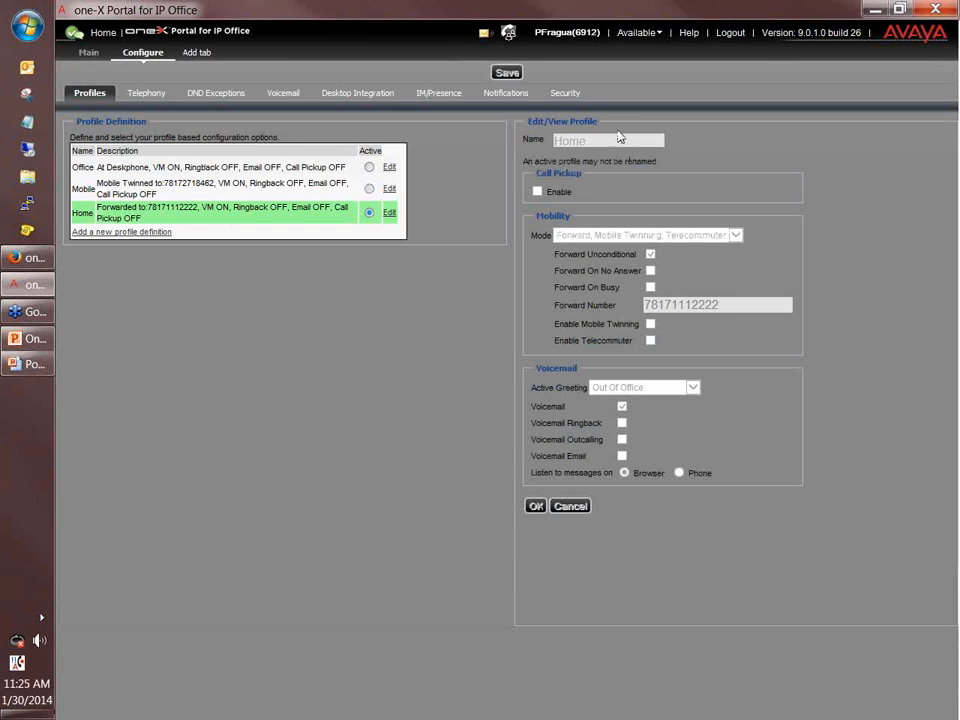
pyautogui.click(141, 96)
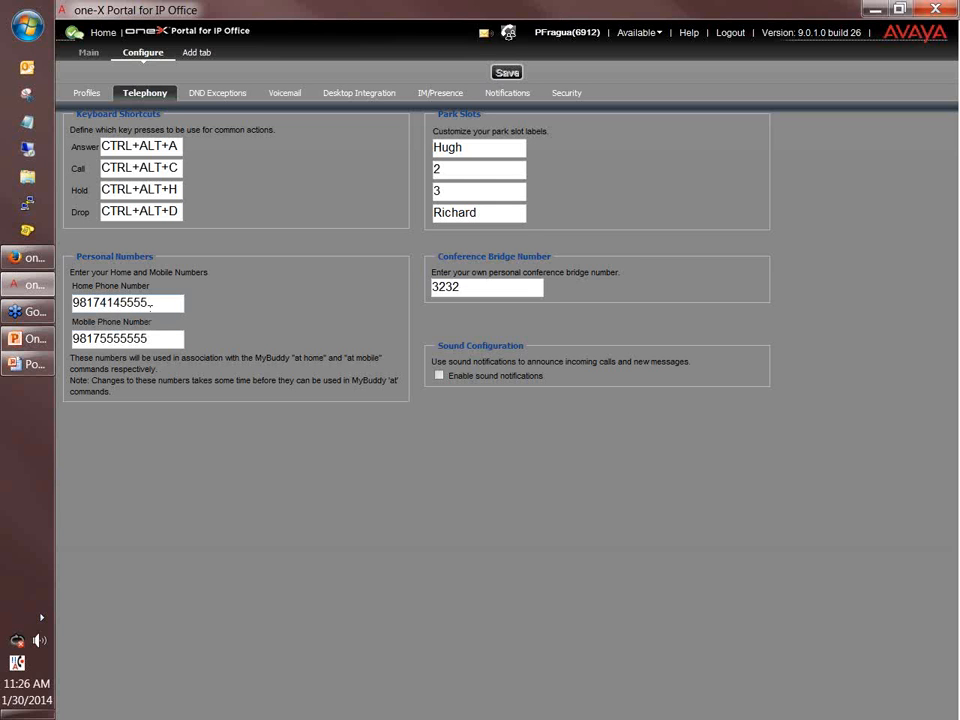
# Highlight the home and mobile phone numbers in the telephony settings.
pyautogui.doubleClick(106, 305)
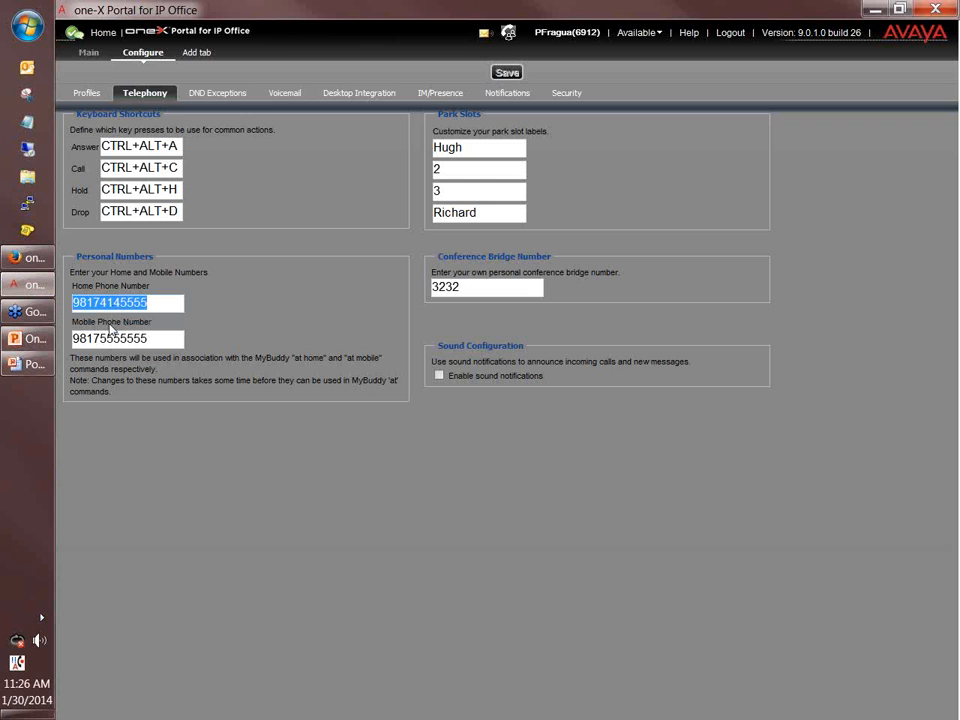
pyautogui.click(169, 337)
pyautogui.doubleClick(100, 339)
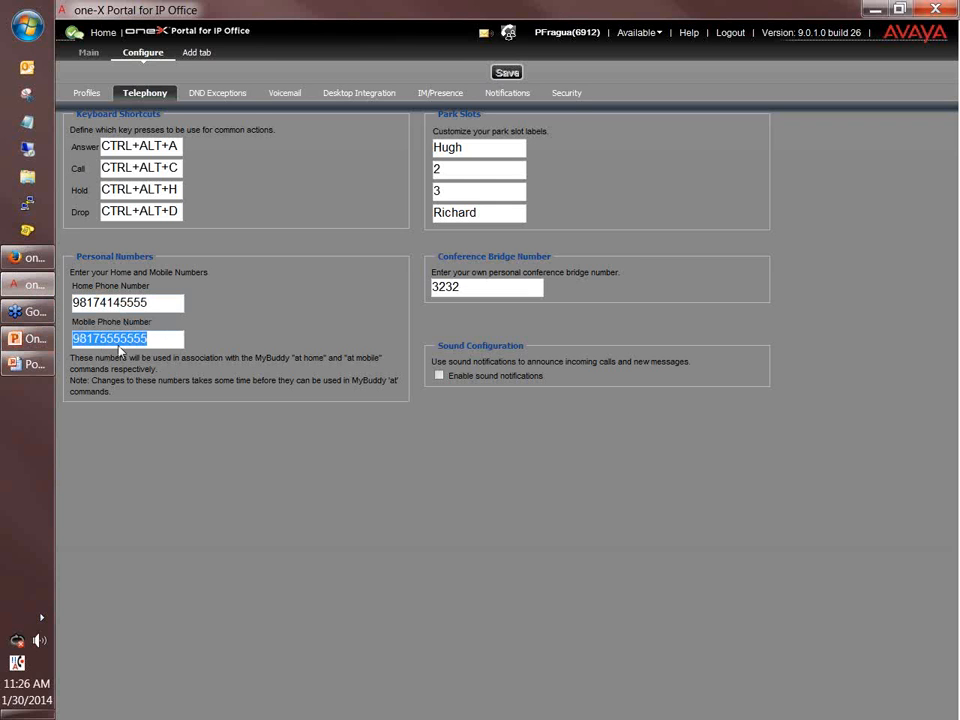
pyautogui.click(147, 338)
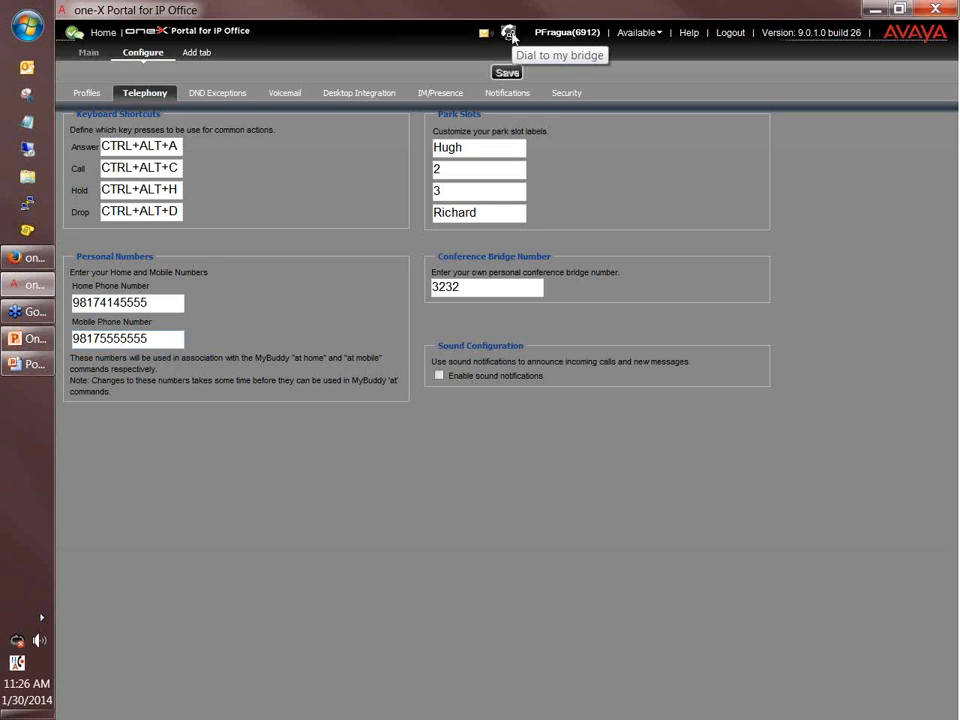
# Highlight the conference bridge 3232 number and first park slot label, then return to Profiles.
pyautogui.click(493, 283)
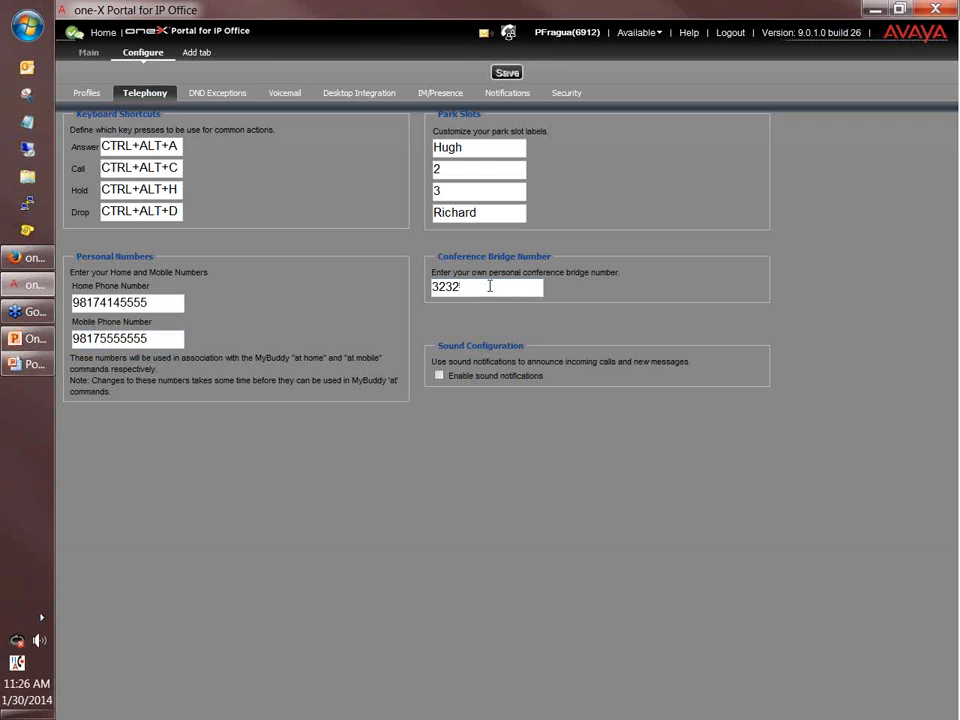
pyautogui.moveTo(438, 287); pyautogui.dragTo(465, 284)
pyautogui.click(622, 325)
pyautogui.click(479, 149)
pyautogui.click(88, 94)
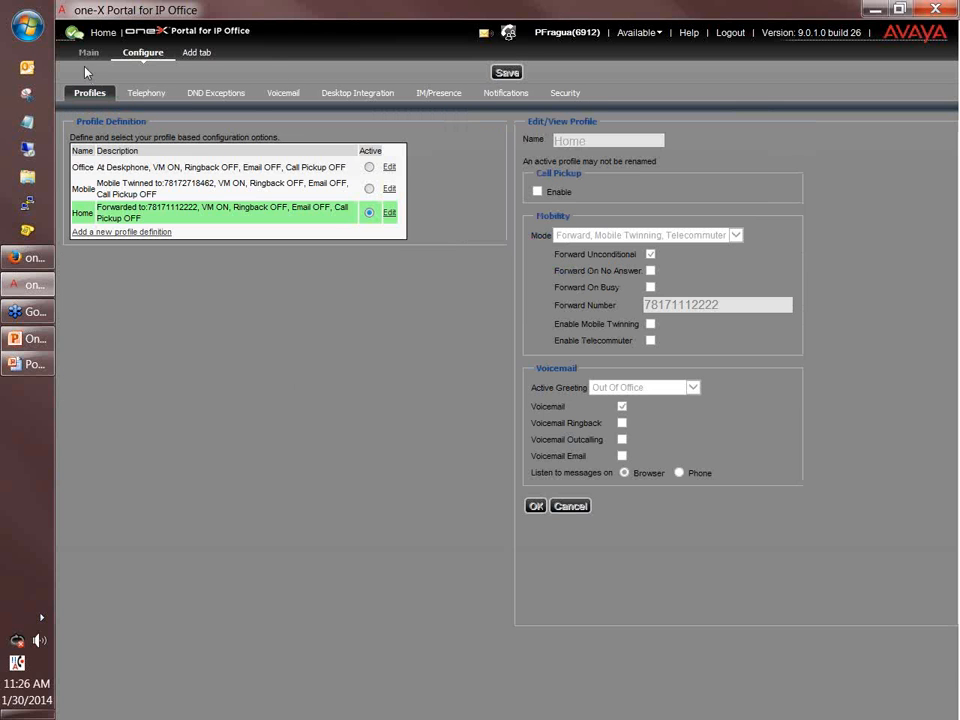
# Compare the park slots on the Main dashboard, then return to the Telephony settings.
pyautogui.click(89, 58)
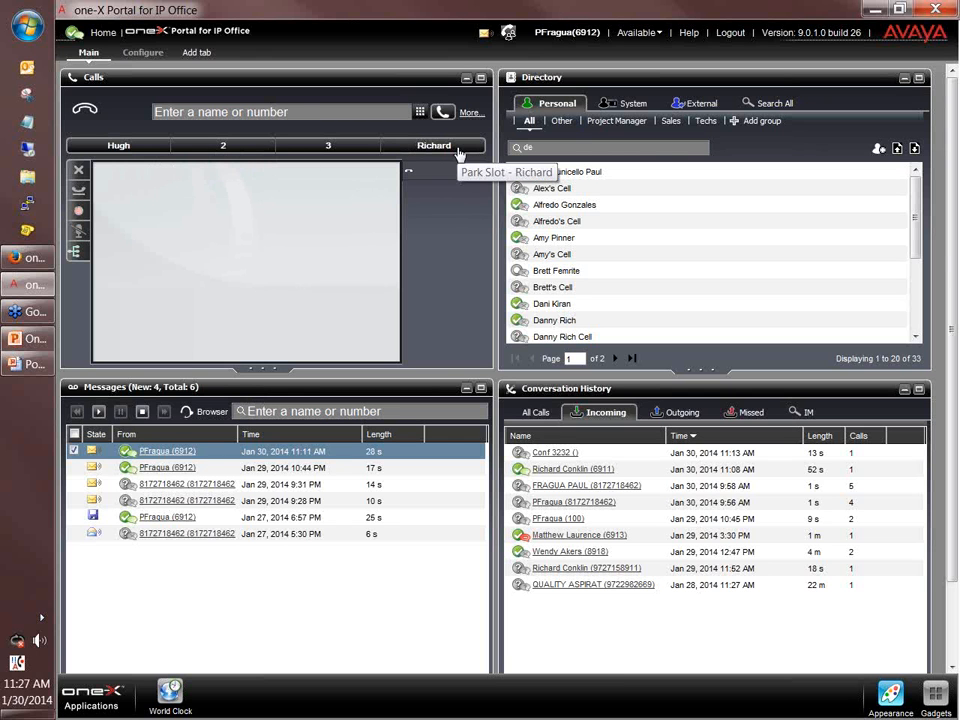
pyautogui.click(143, 53)
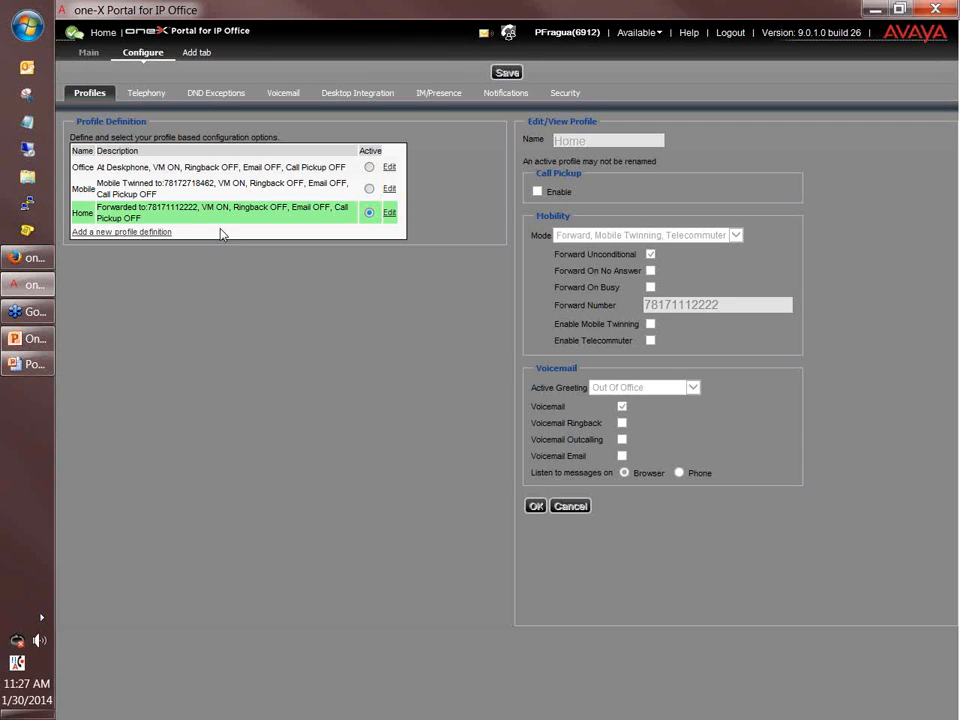
pyautogui.click(152, 94)
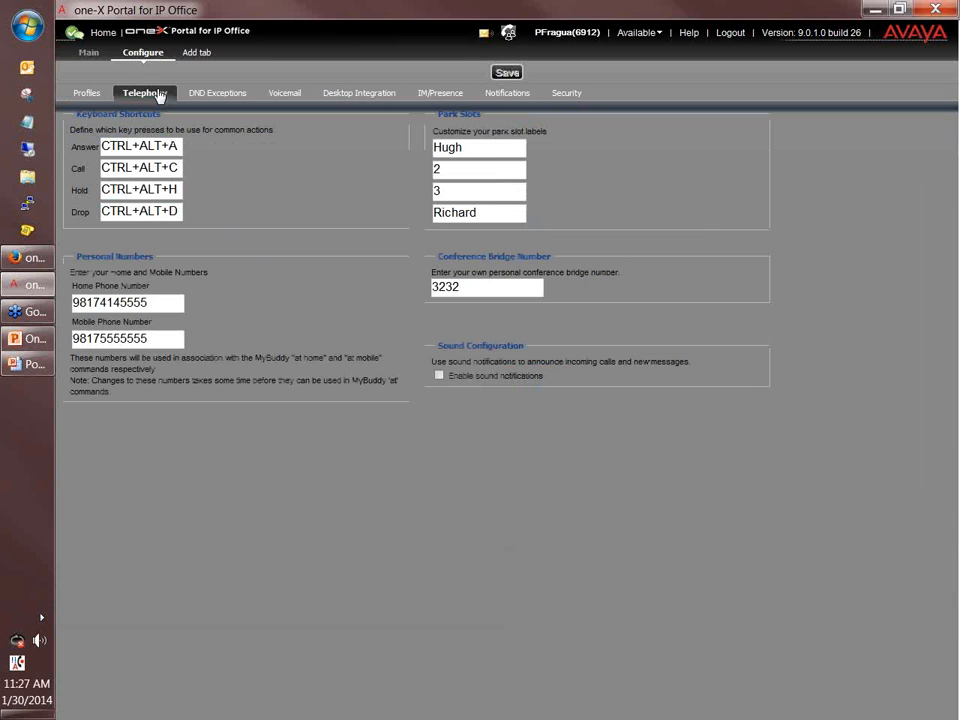
pyautogui.doubleClick(495, 151)
pyautogui.press('Tab')
pyautogui.press('Tab')
pyautogui.press('Tab')
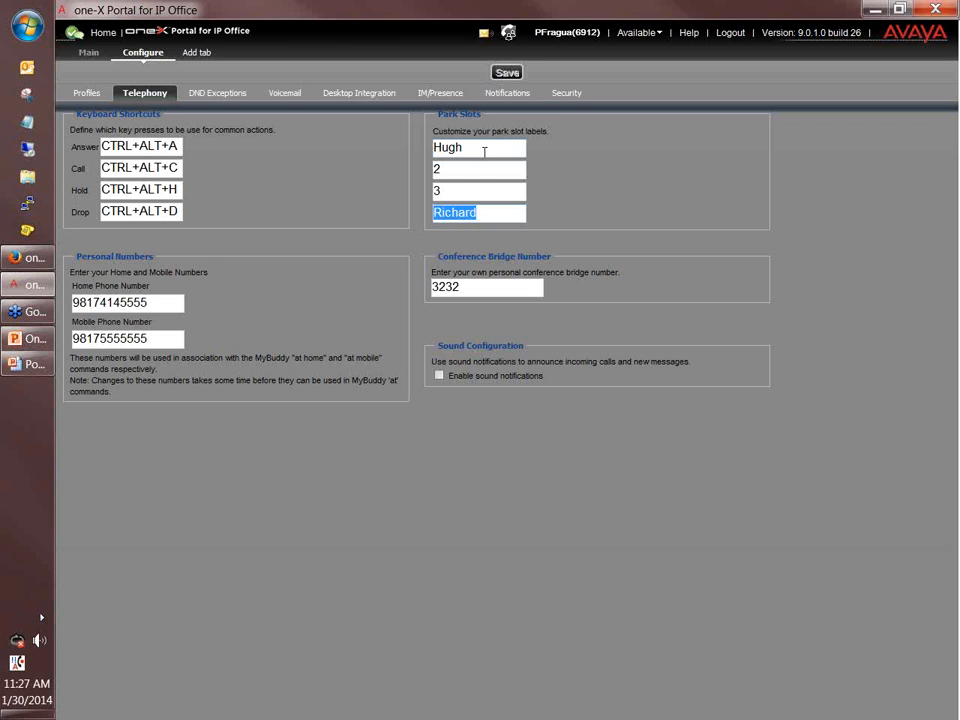
pyautogui.click(471, 191)
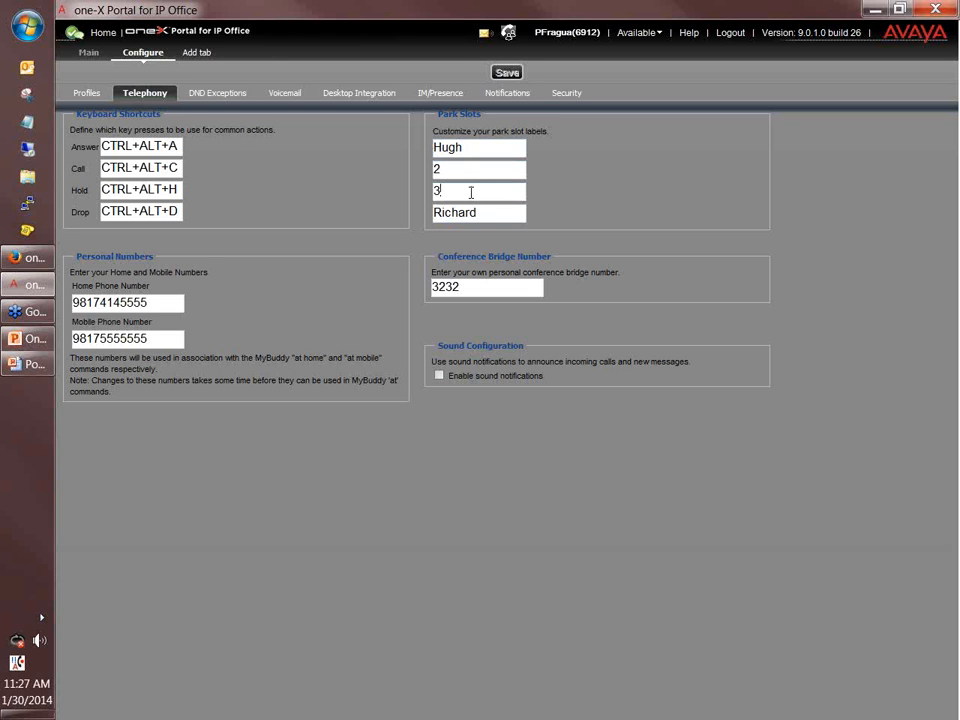
pyautogui.click(469, 165)
pyautogui.click(502, 152)
pyautogui.click(500, 213)
# Add a personal contact as a Do Not Disturb exception, then go to the Voicemail greetings page.
pyautogui.click(200, 93)
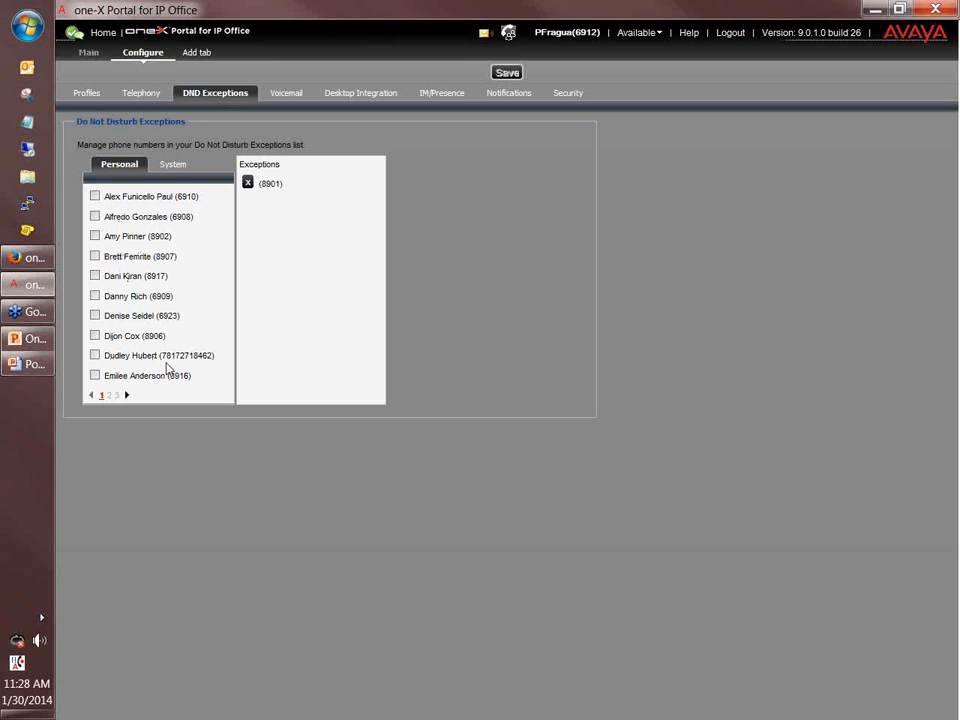
pyautogui.click(95, 355)
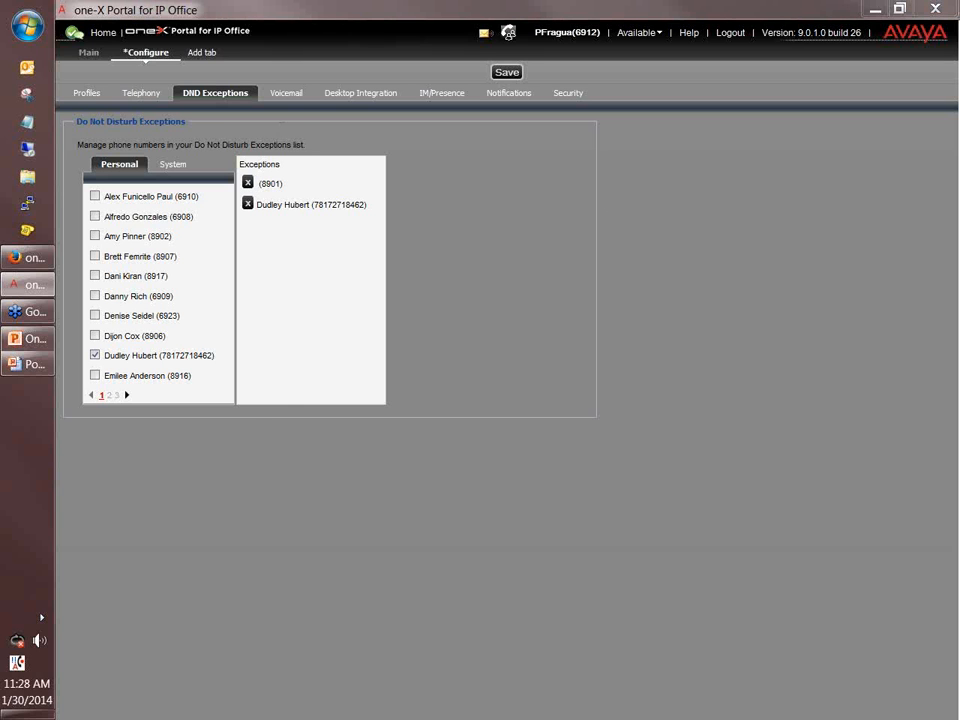
pyautogui.click(296, 92)
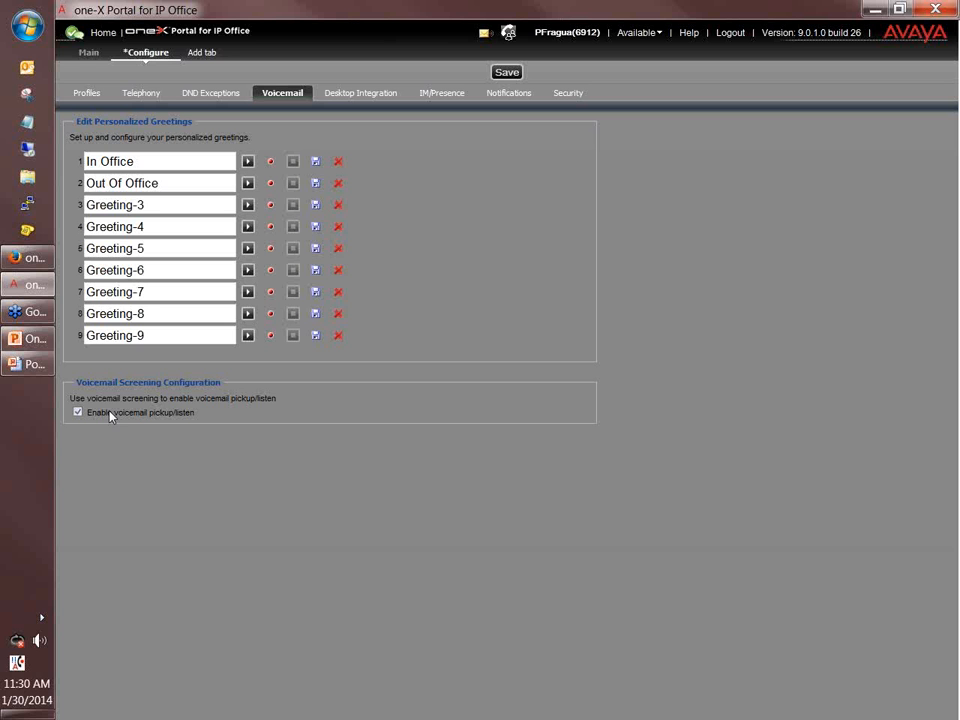
# Show the training slide on listening to, interrupting or ignoring callers leaving voicemail.
pyautogui.click(28, 364)
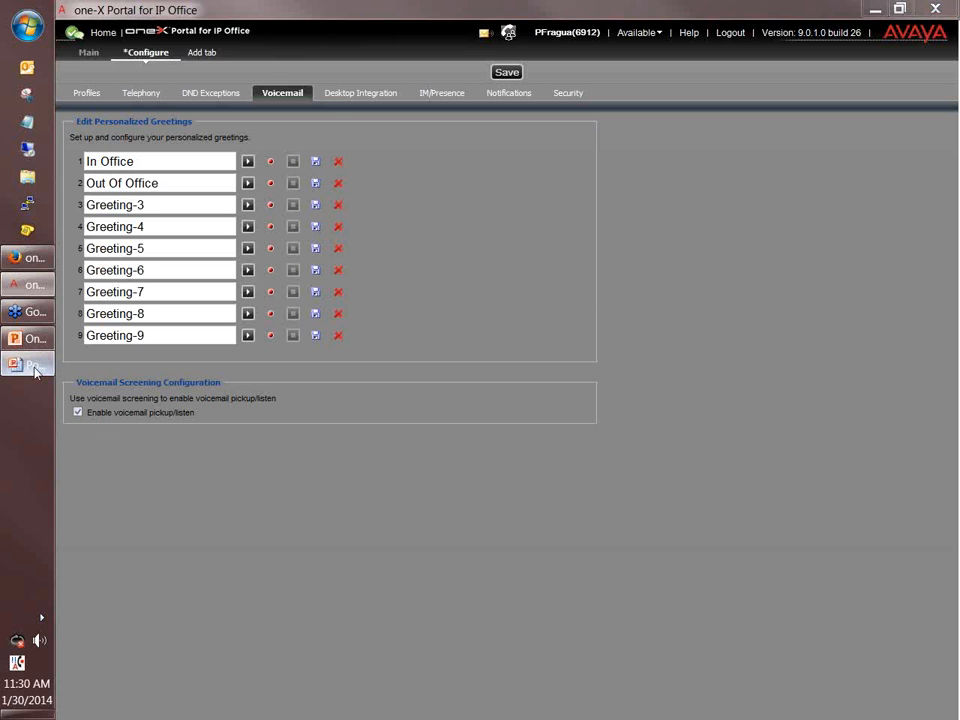
pyautogui.click(192, 488)
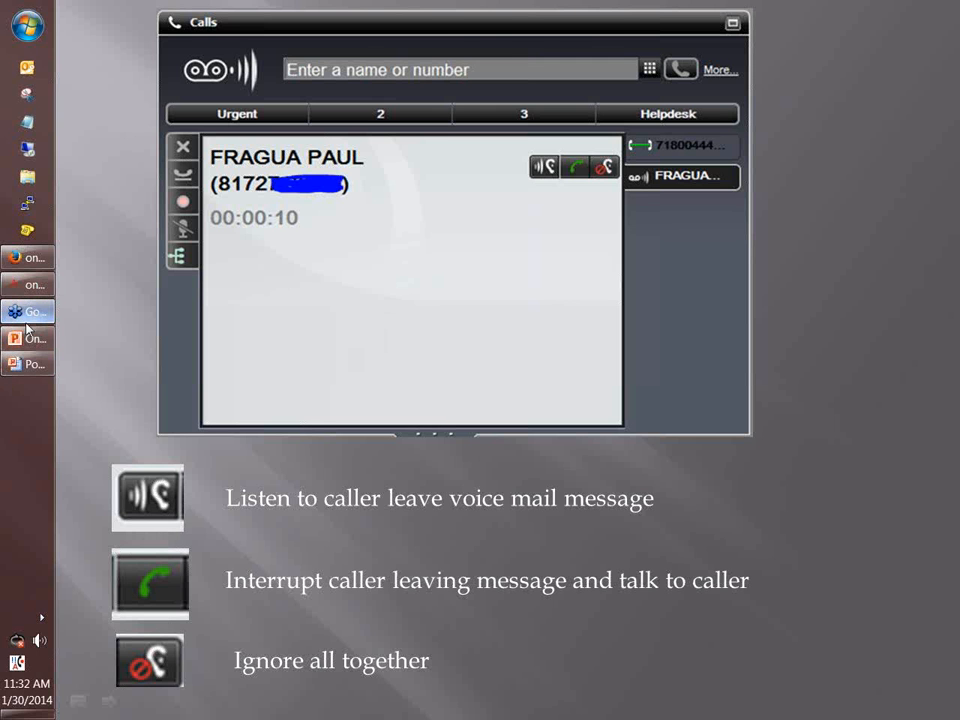
# Switch from the slideshow back to the one-X Portal Voicemail settings page.
pyautogui.click(32, 288)
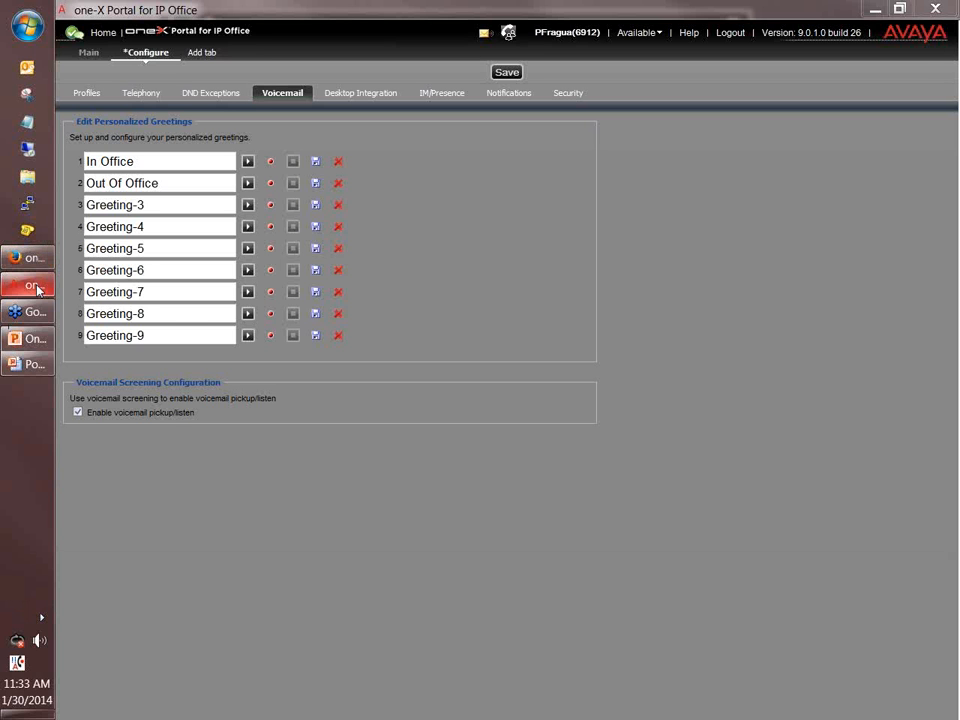
pyautogui.click(33, 340)
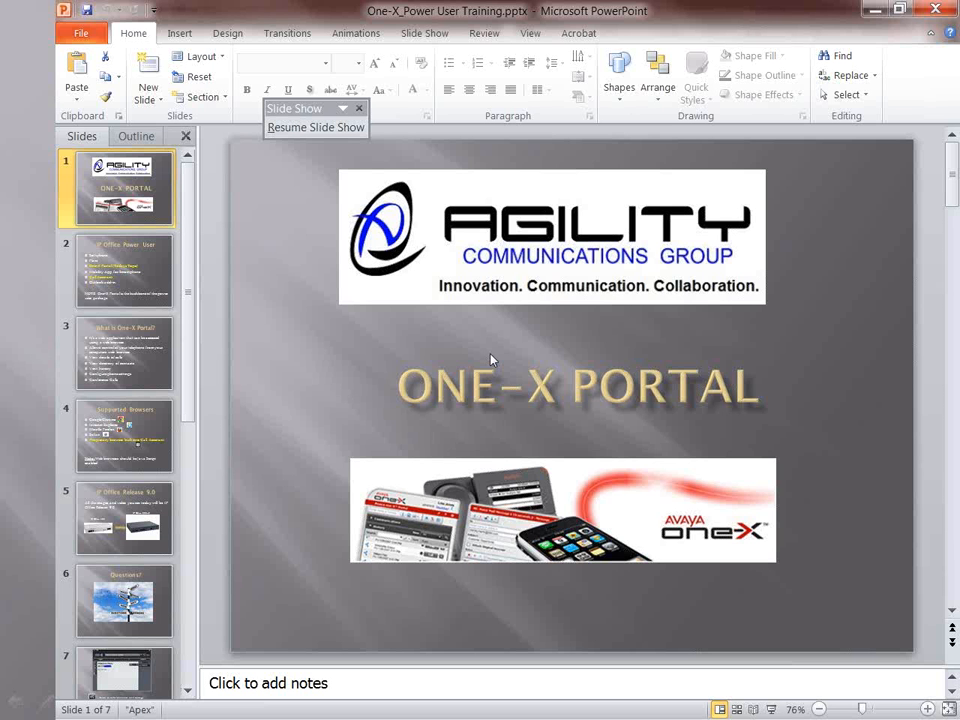
pyautogui.scroll(-2, 491, 360)
pyautogui.scroll(1, 491, 360)
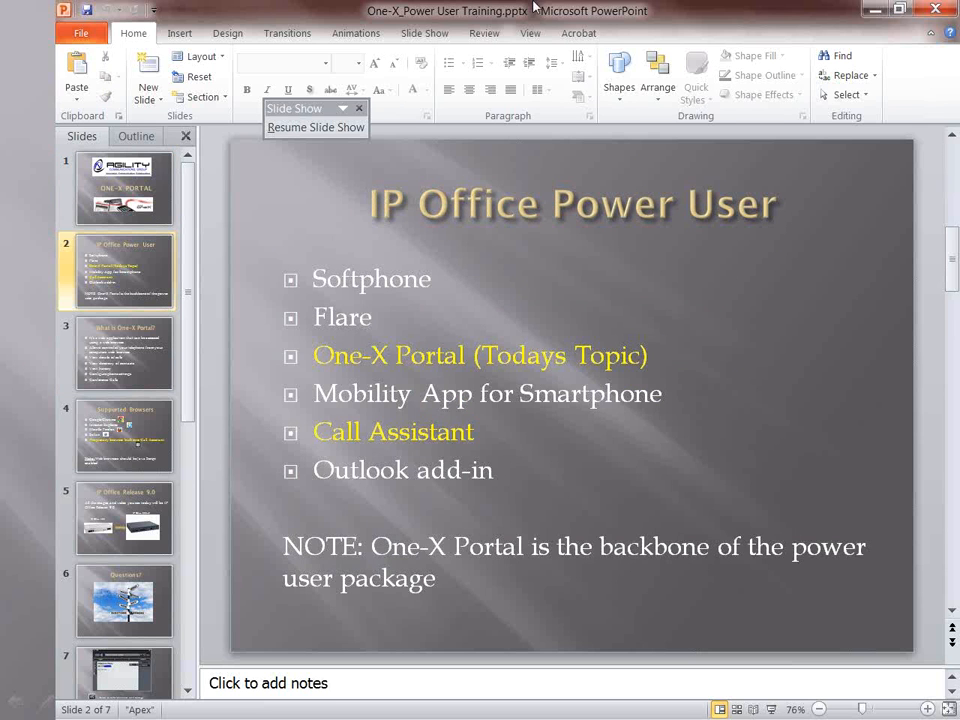
pyautogui.click(866, 9)
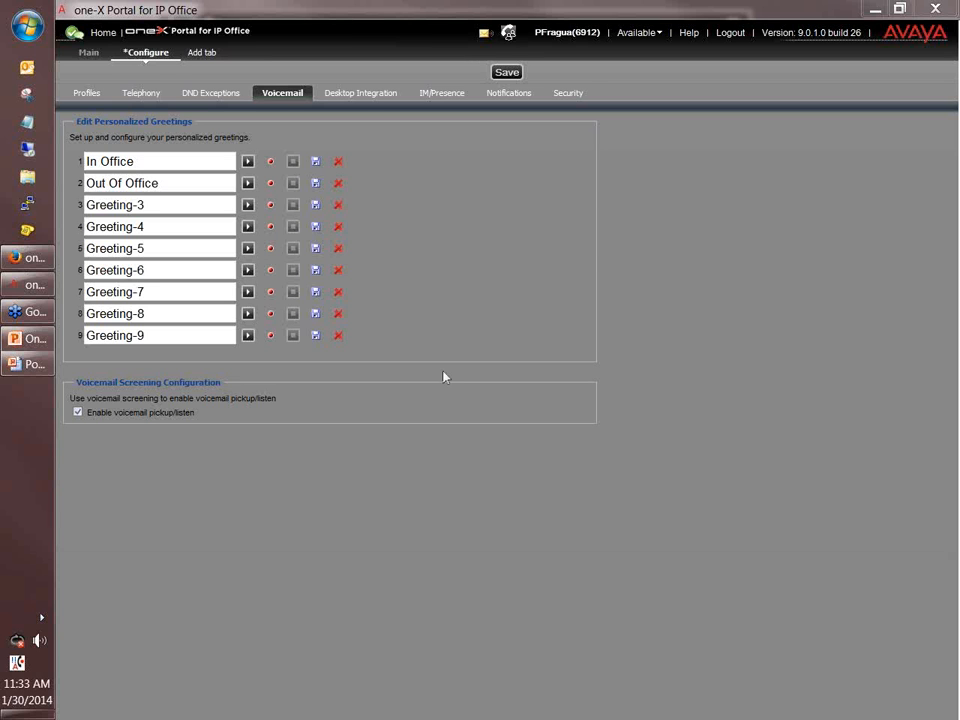
# Show the Desktop Integration installers page and end the PowerPoint slideshow.
pyautogui.click(362, 94)
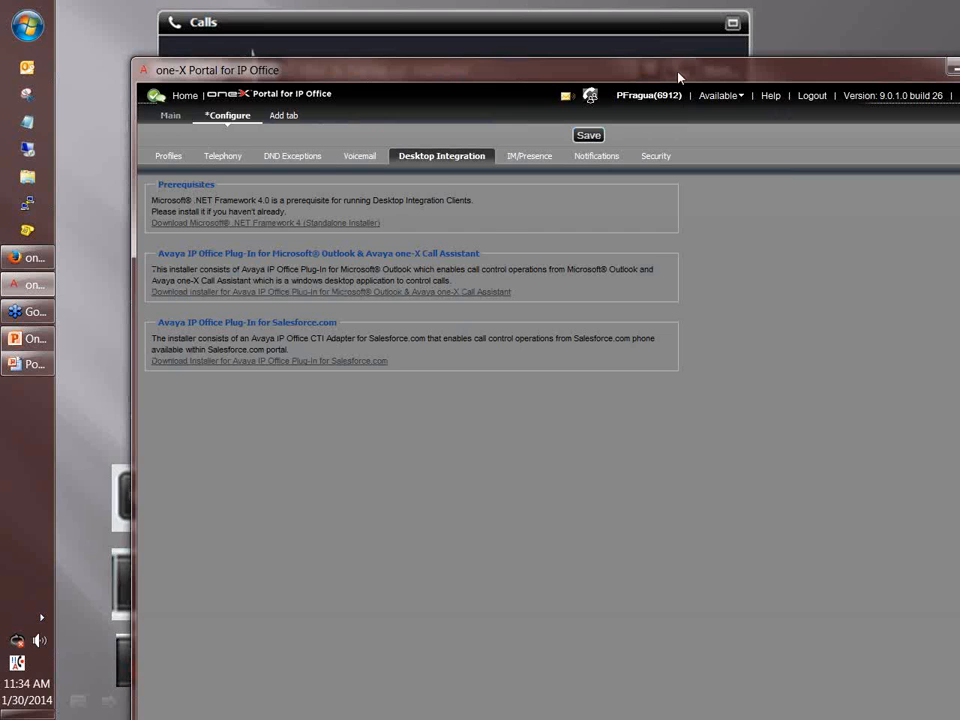
pyautogui.moveTo(678, 78); pyautogui.dragTo(628, 64)
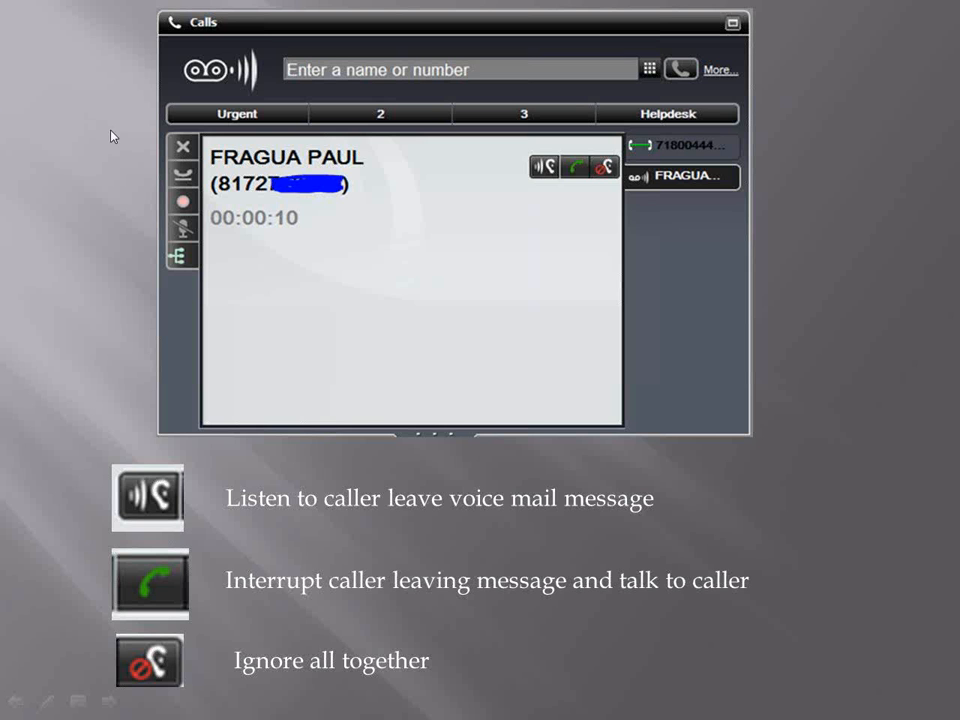
pyautogui.click(112, 136)
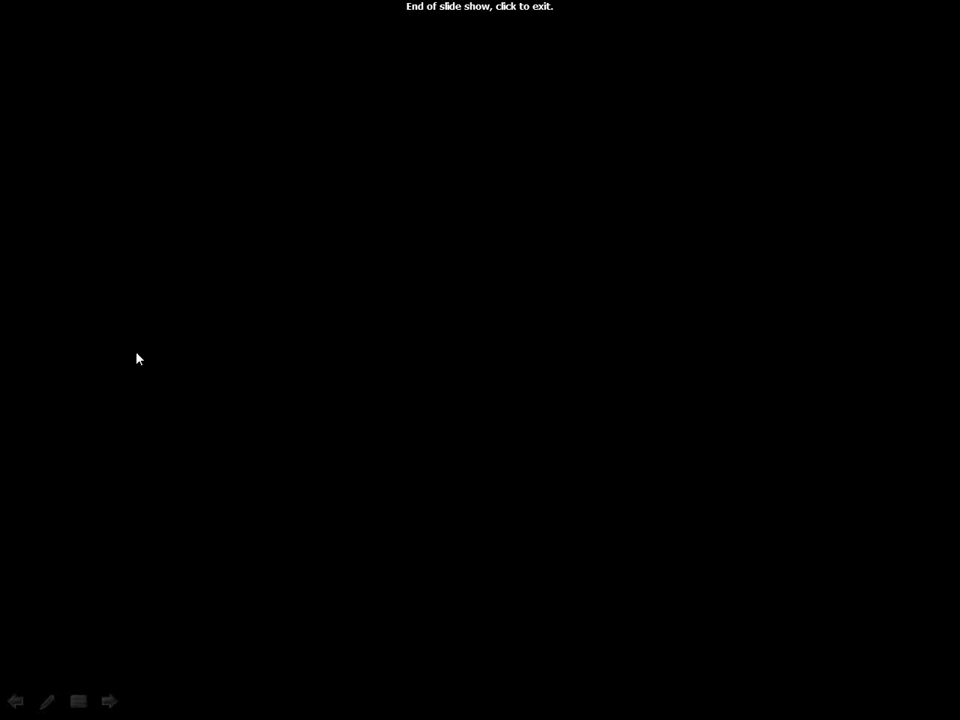
pyautogui.press('super')
pyautogui.click(484, 539)
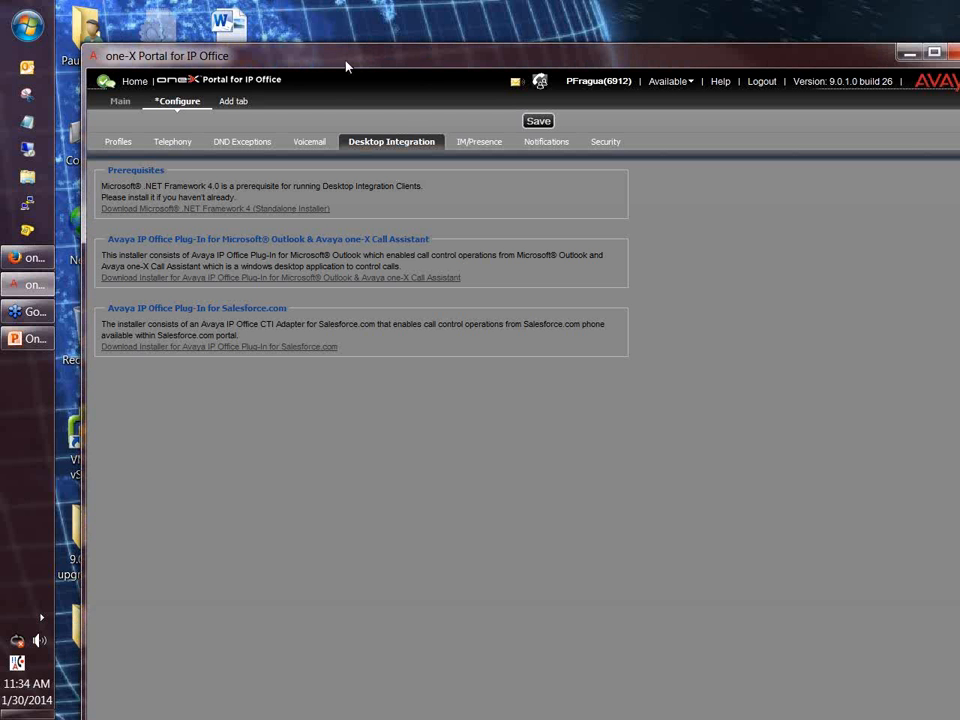
pyautogui.moveTo(346, 66); pyautogui.dragTo(332, 52)
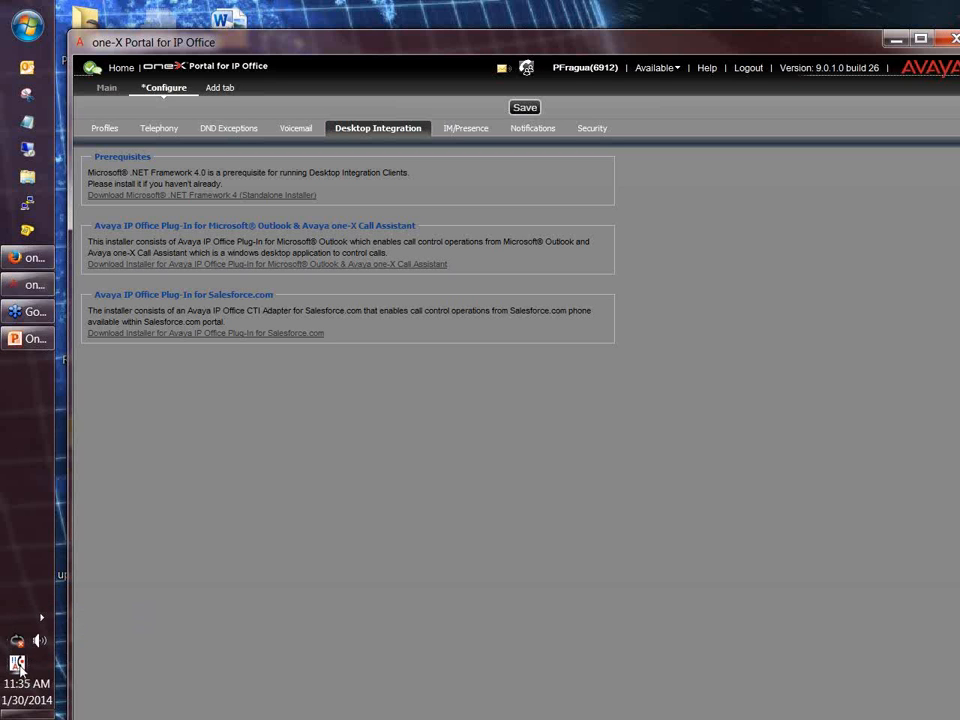
# Open the Call Assistant settings and highlight the application server address and logon user name.
pyautogui.rightClick(18, 665)
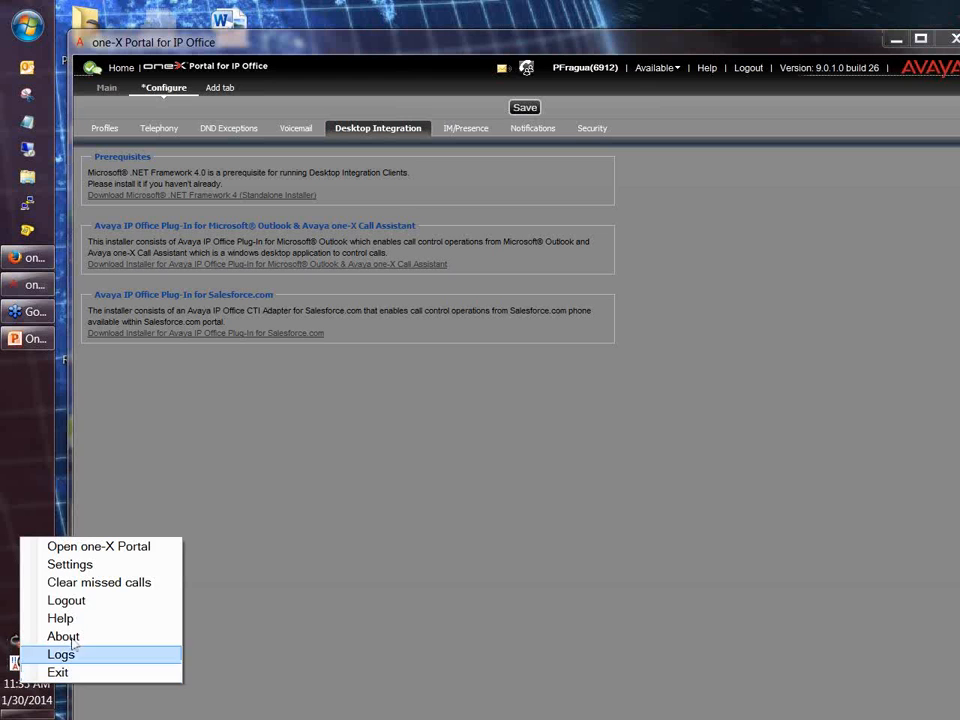
pyautogui.click(131, 566)
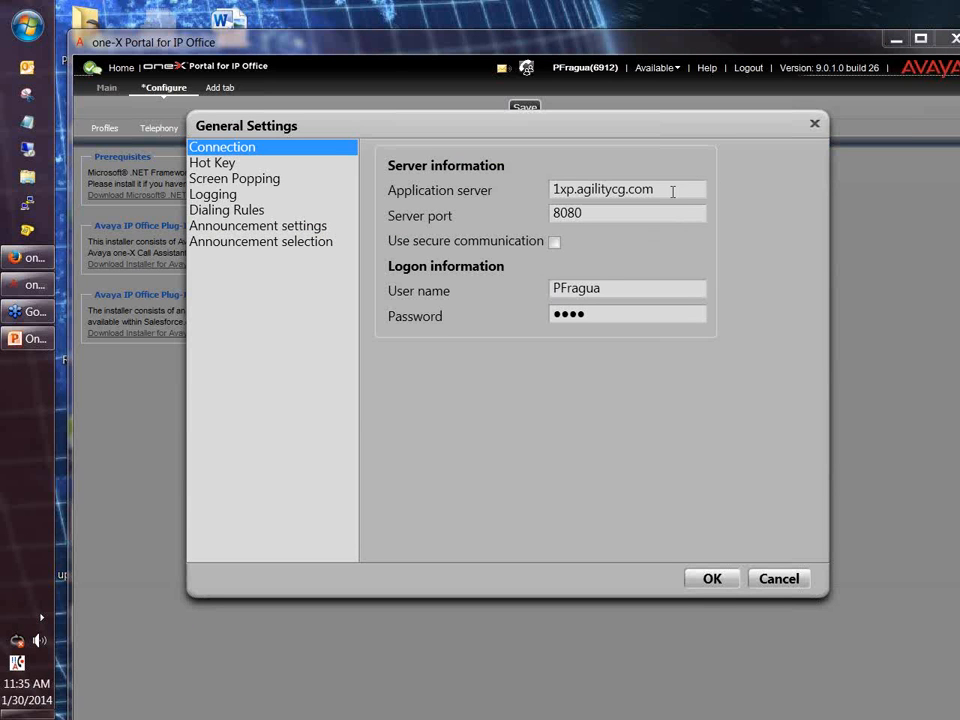
pyautogui.moveTo(671, 189); pyautogui.dragTo(457, 291)
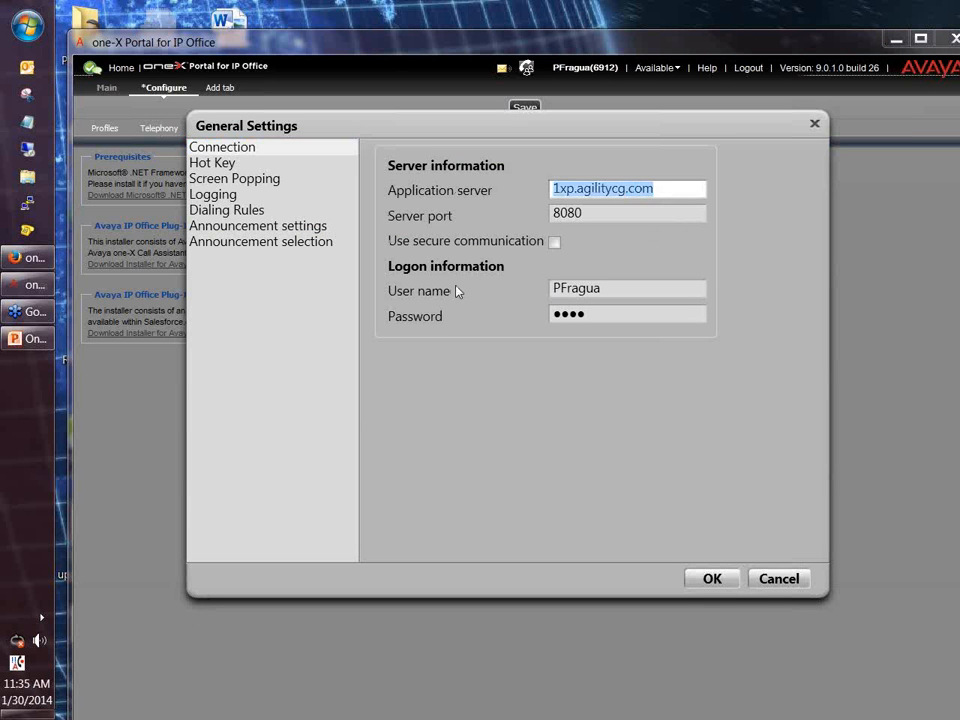
pyautogui.click(659, 190)
pyautogui.moveTo(659, 190); pyautogui.dragTo(525, 187)
pyautogui.click(624, 292)
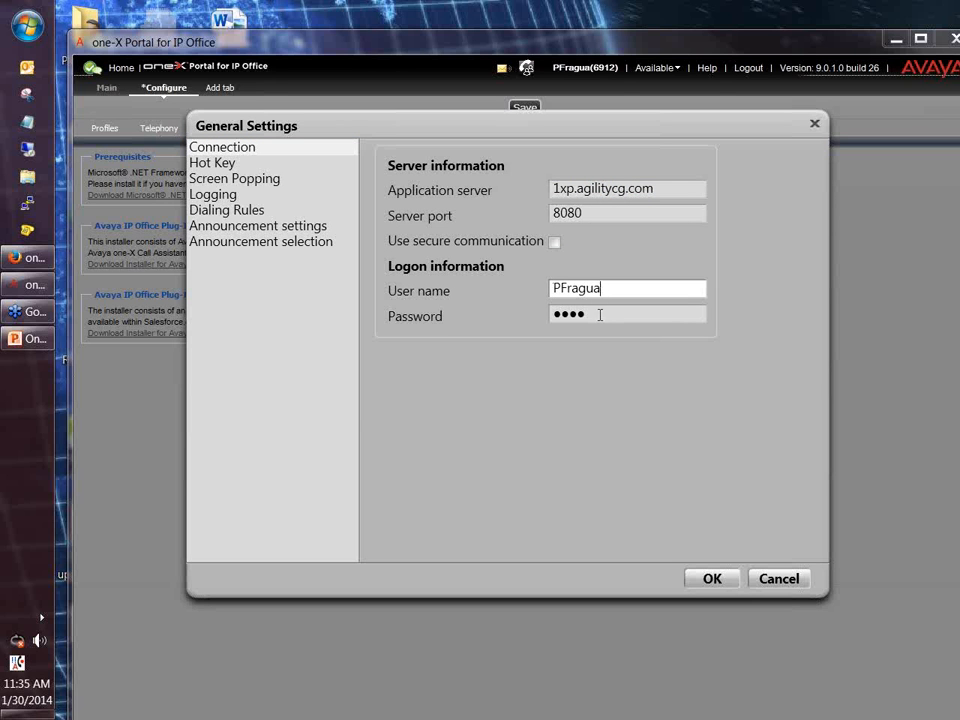
pyautogui.moveTo(615, 291); pyautogui.dragTo(538, 289)
pyautogui.click(560, 292)
# Cancel the Call Assistant settings unchanged and show the portal's IM/Presence settings.
pyautogui.click(795, 582)
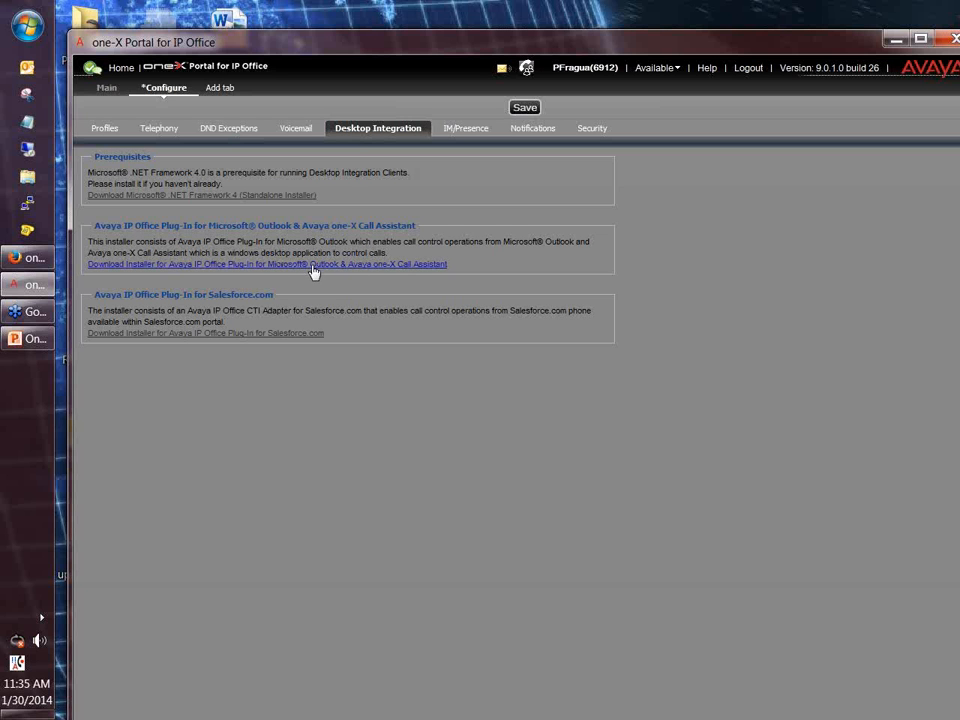
pyautogui.click(465, 135)
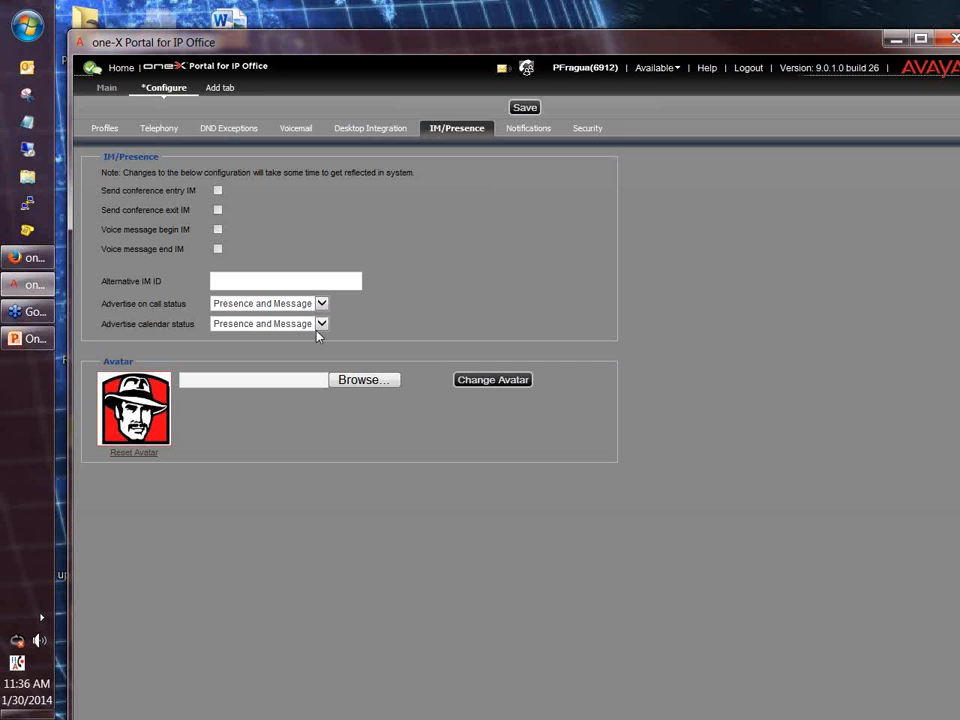
pyautogui.moveTo(97, 71)
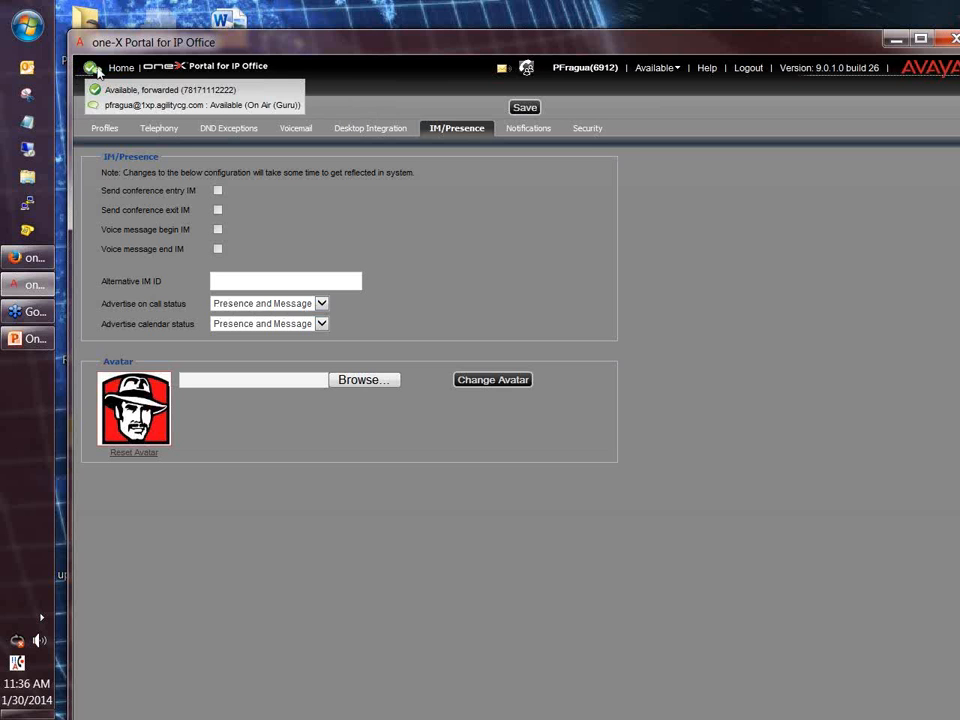
pyautogui.click(294, 305)
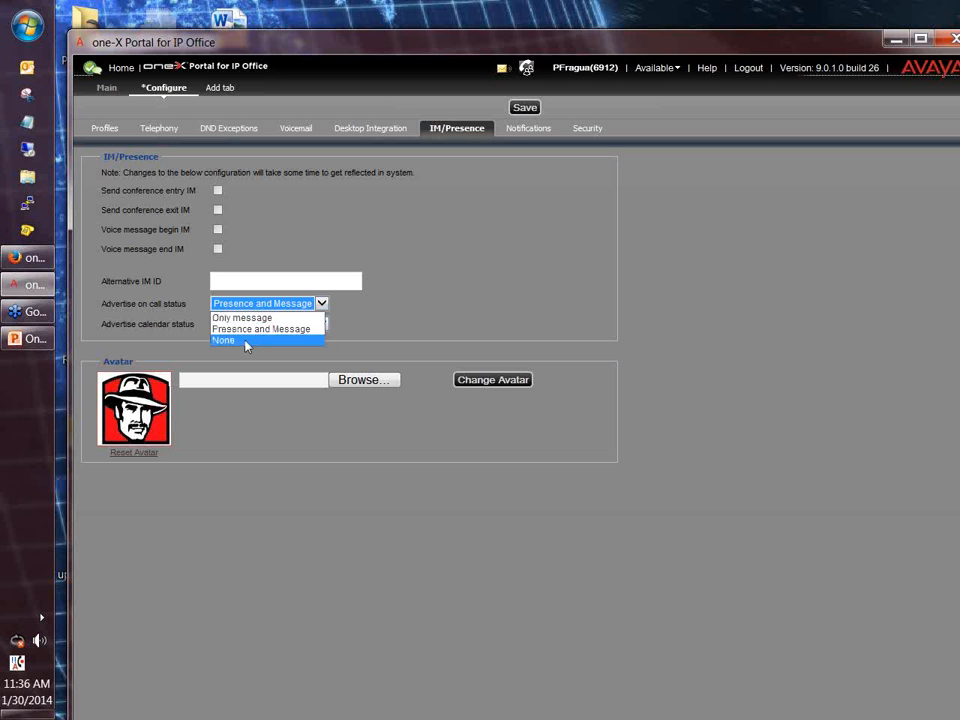
pyautogui.click(452, 277)
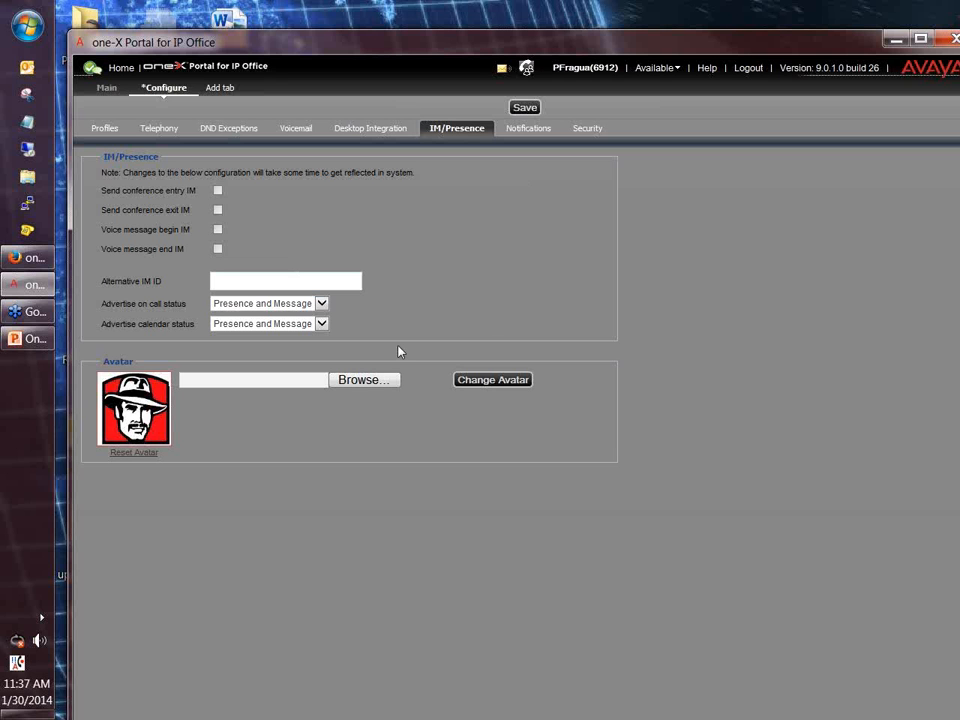
# Look through the Notifications and Security tabs, then go back to Profiles.
pyautogui.click(521, 133)
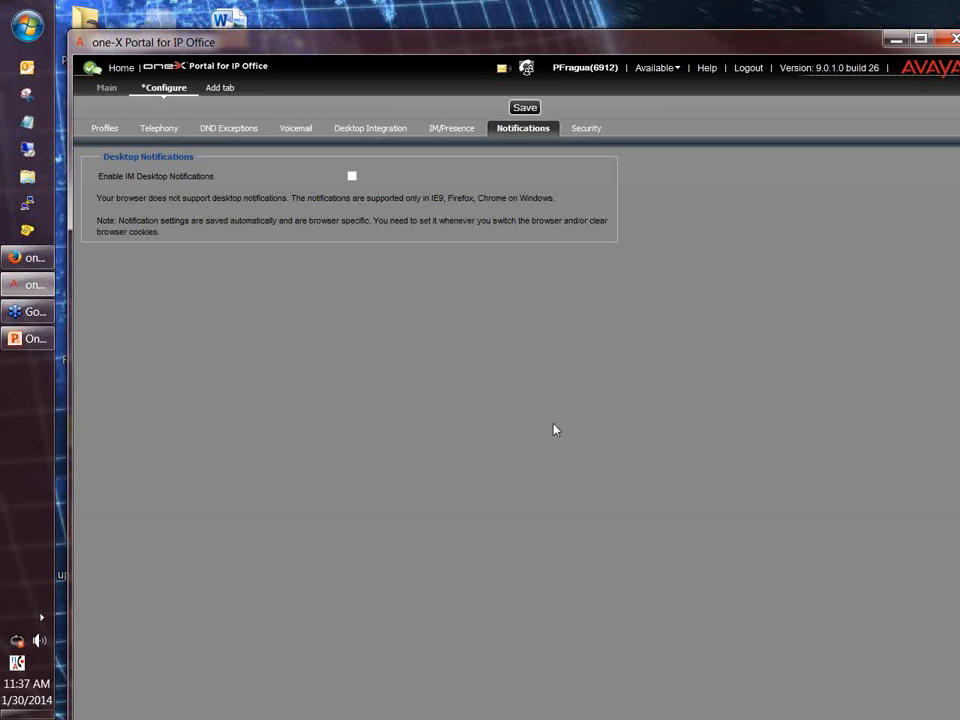
pyautogui.click(588, 129)
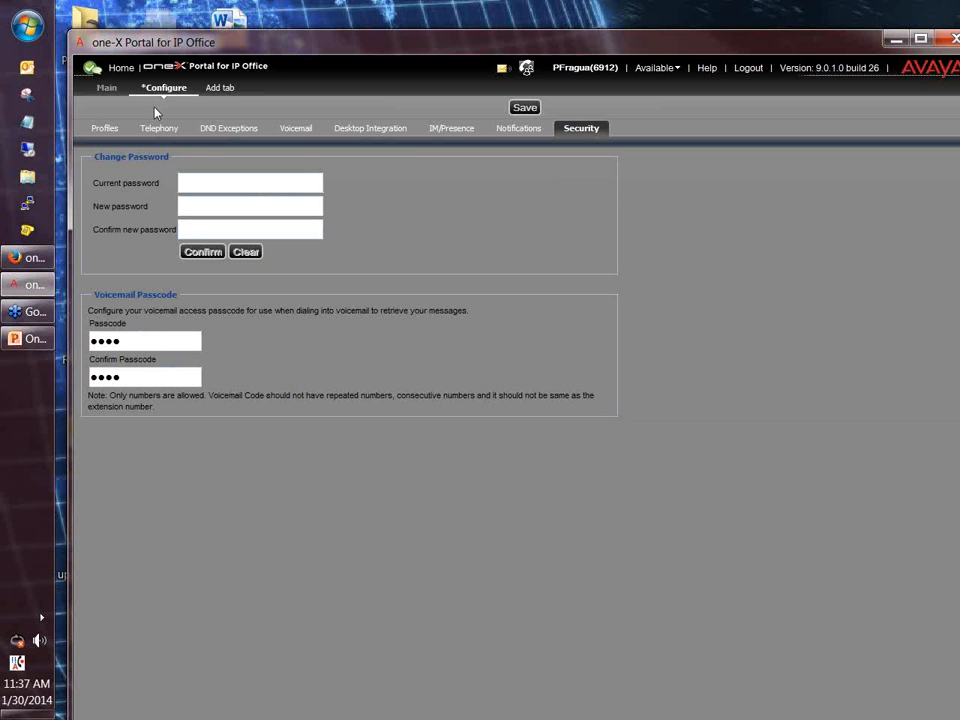
pyautogui.click(105, 130)
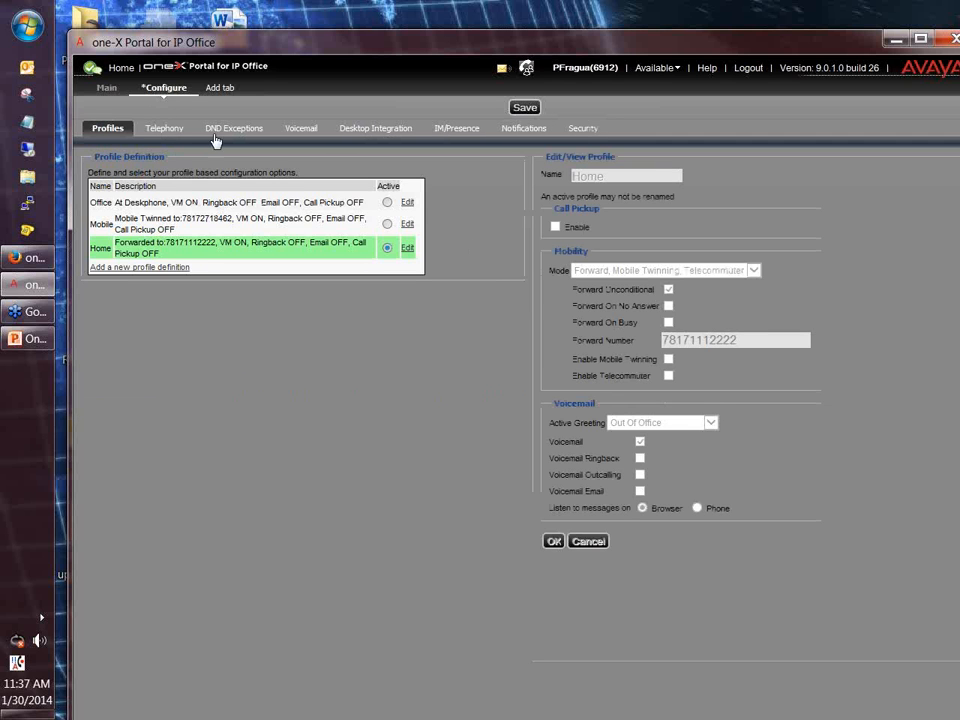
# Go to the Main tab with Calls, Directory, Messages and Conversation History.
pyautogui.click(107, 89)
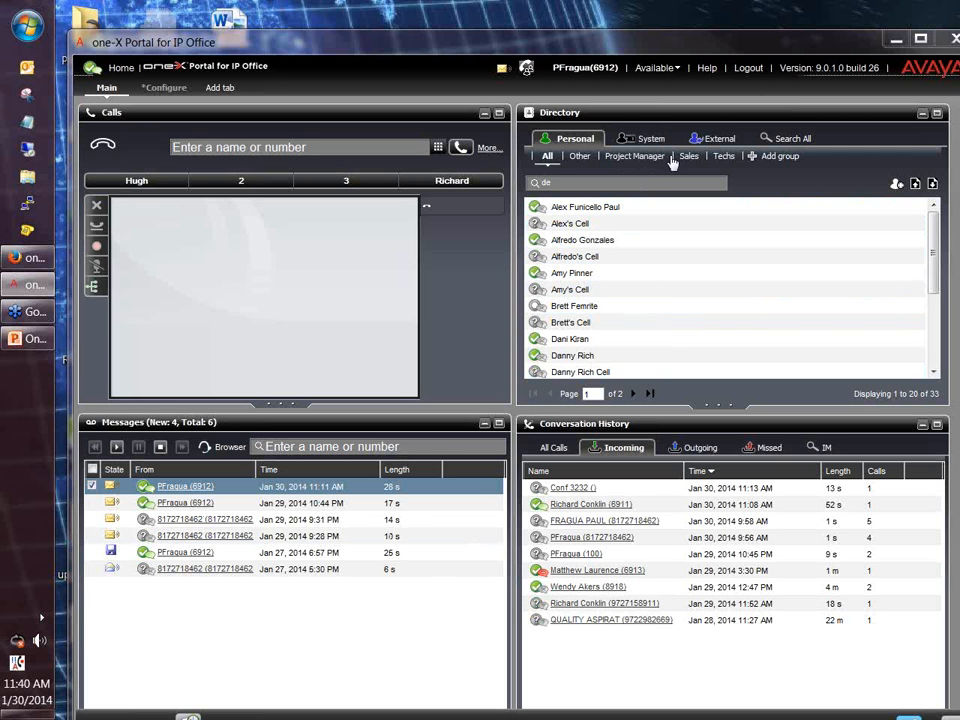
# Add a personal Directory group named 'Tets users'.
pyautogui.click(765, 158)
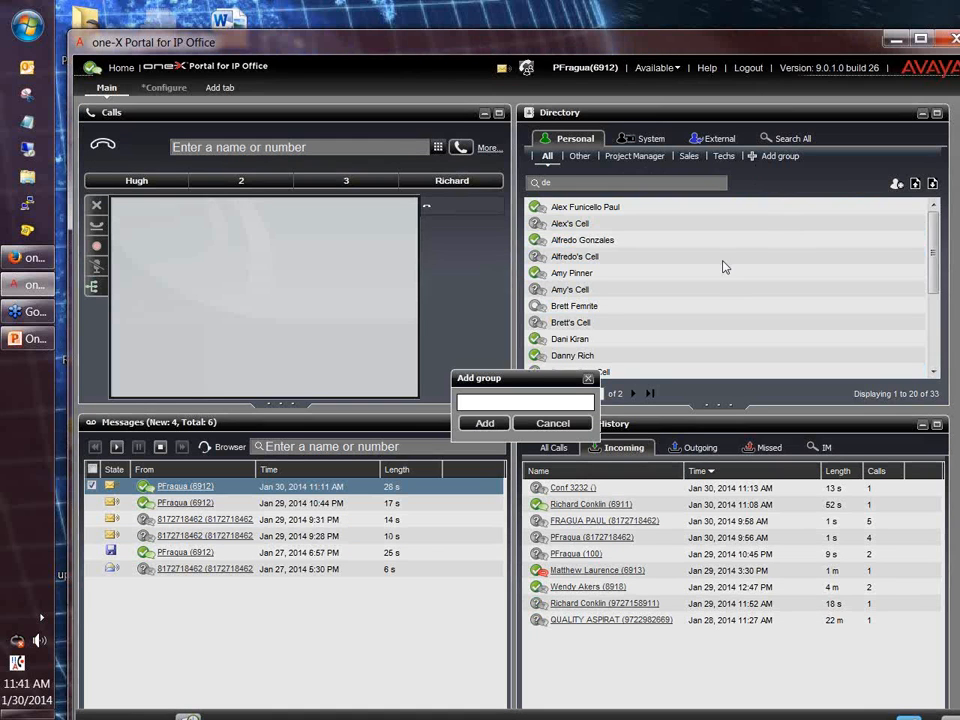
pyautogui.click(487, 403)
pyautogui.write('Tets users')
pyautogui.click(484, 423)
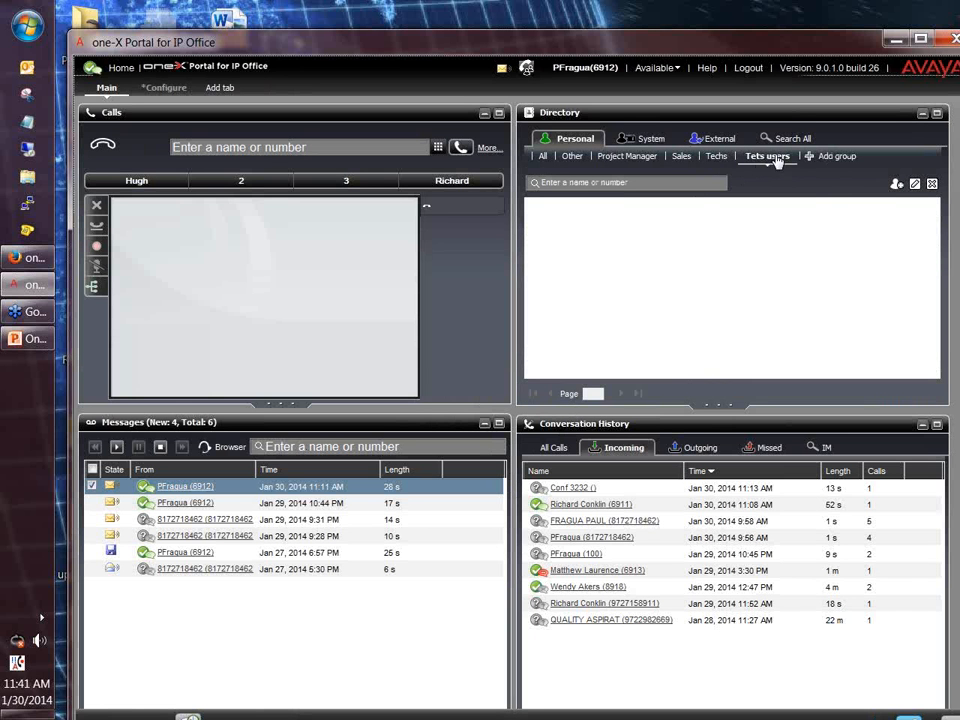
# Add a contact with a name and work phone number to Tets users, then select it.
pyautogui.click(897, 184)
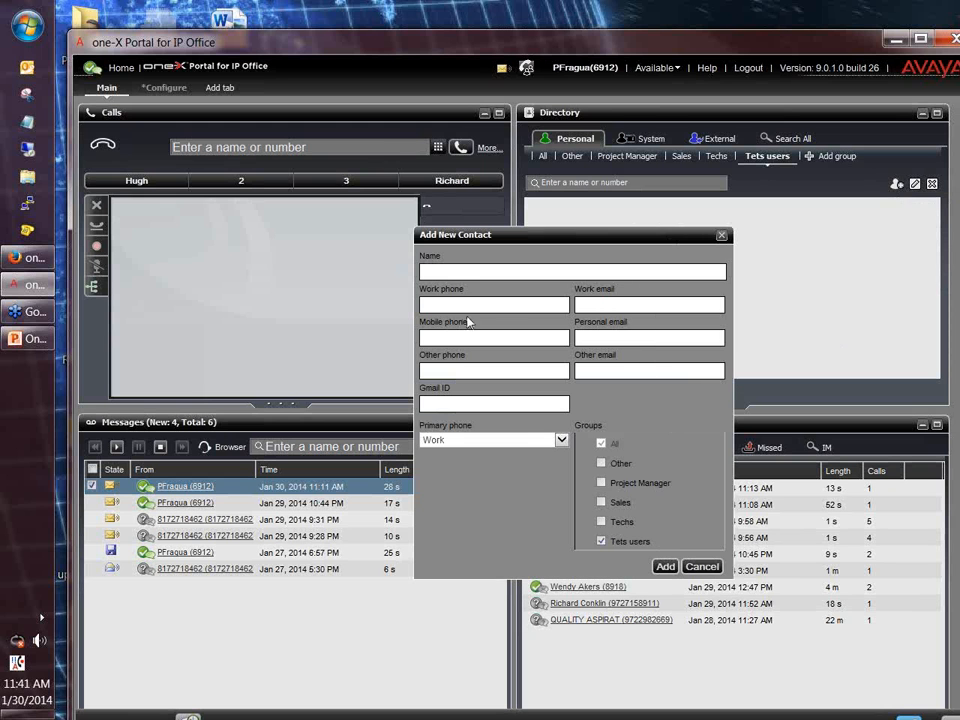
pyautogui.click(454, 272)
pyautogui.write('Staci')
pyautogui.click(452, 307)
pyautogui.write('1231231234')
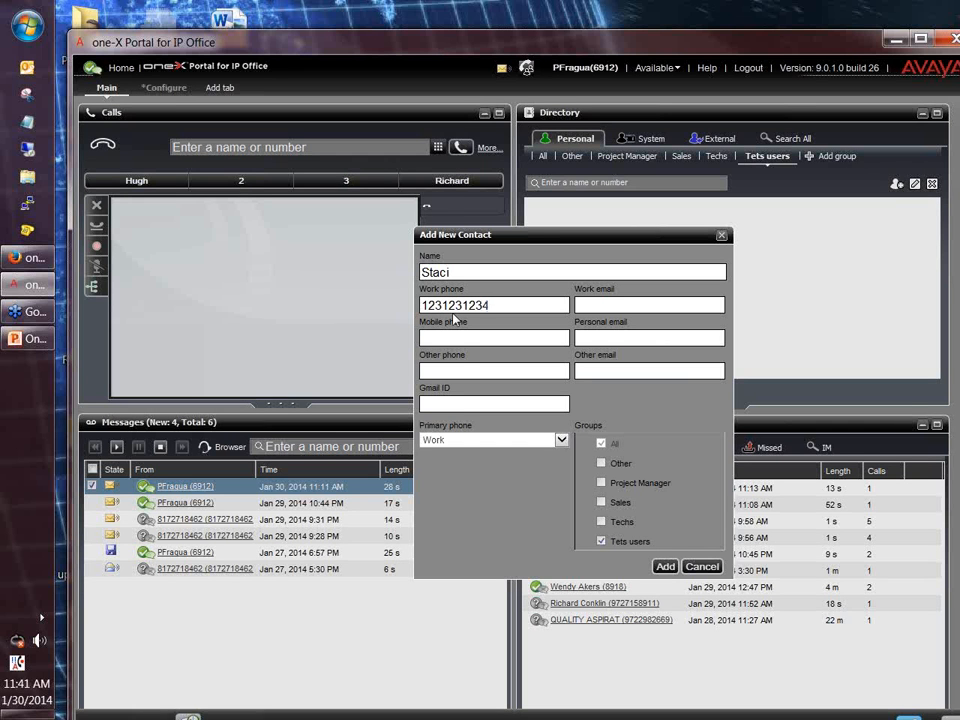
pyautogui.press('Home')
pyautogui.write('7')
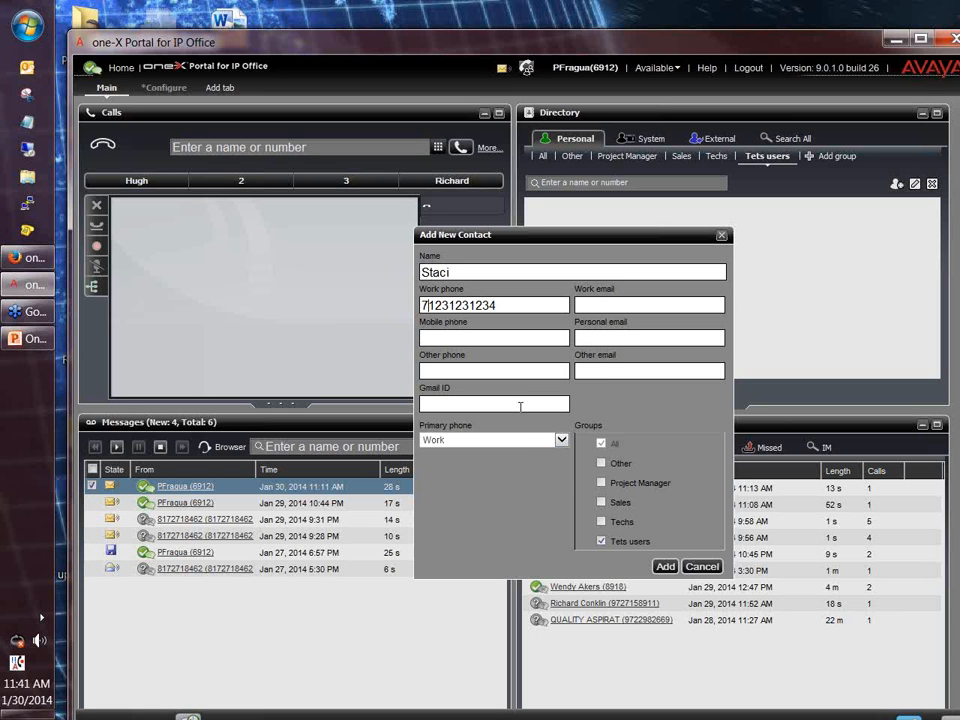
pyautogui.click(631, 340)
pyautogui.click(665, 567)
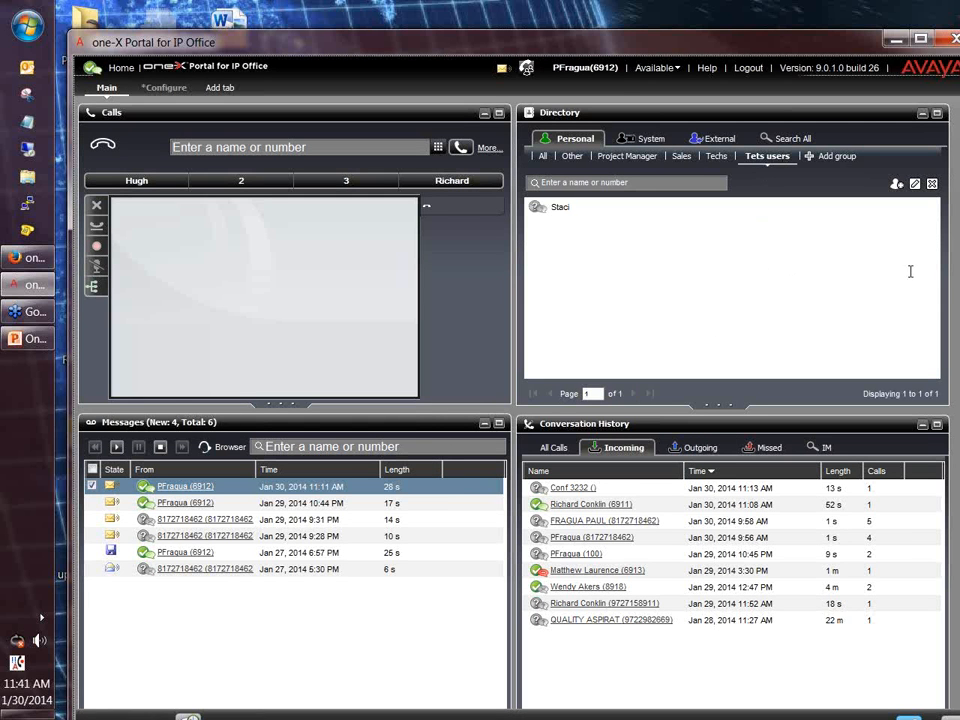
pyautogui.click(560, 212)
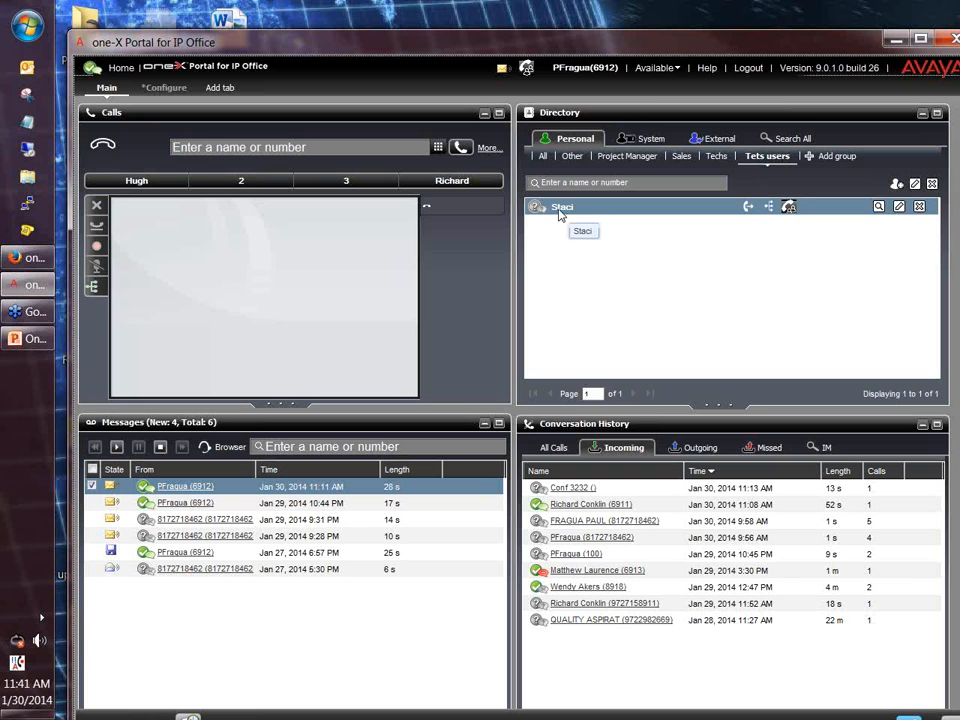